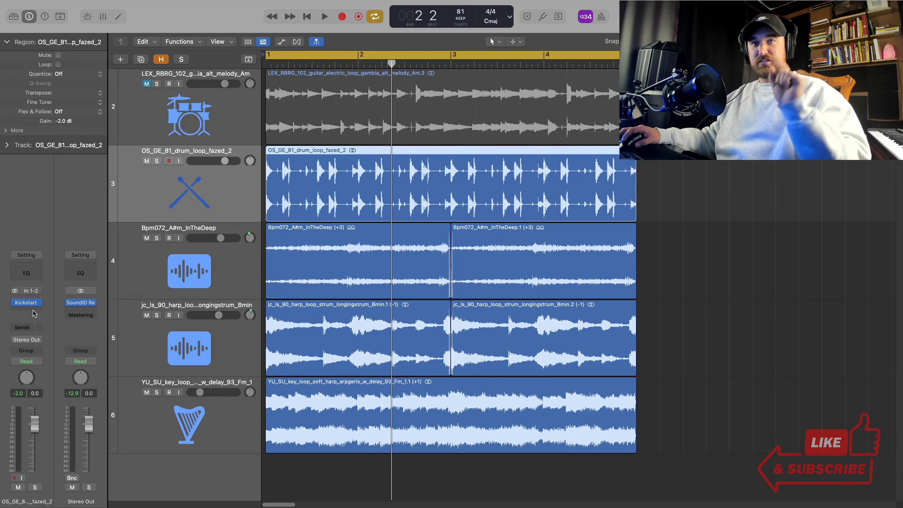
Open the Kickstart 2 plugin on the OS_GE_81_drum_loop_fazed_2 track and reposition its window over the arrangement.
click(27, 302)
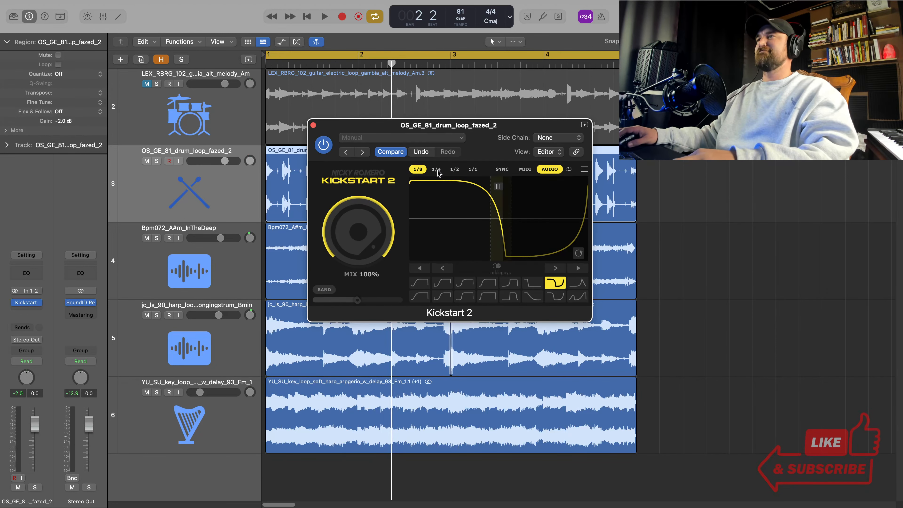
drag(494, 138, 481, 161)
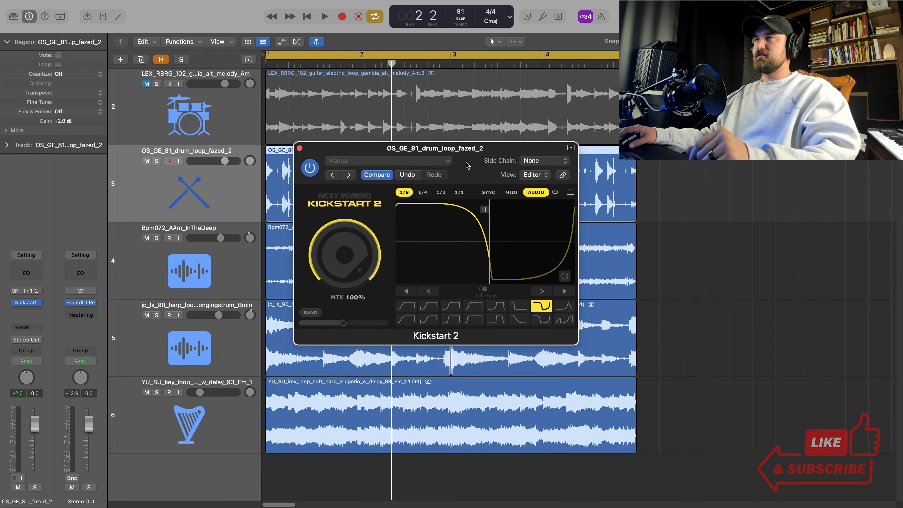
click(299, 149)
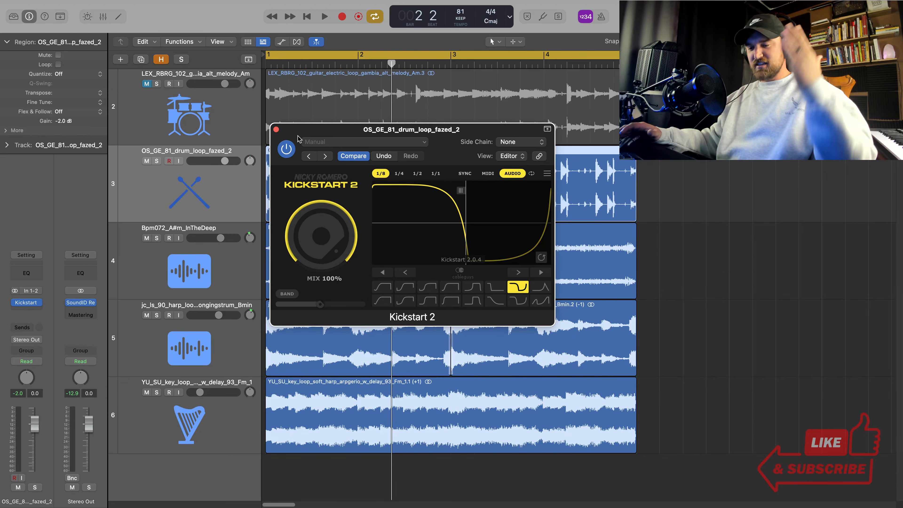
Switch to Google Chrome to view the Kickstart 2 listing on the Cableguys products page, and return to Logic Pro.
mouse_move(473, 506)
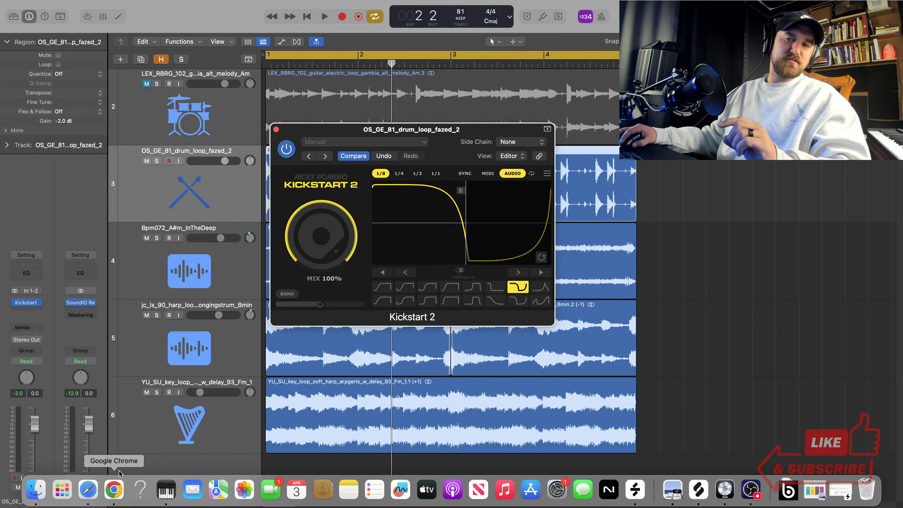
click(114, 490)
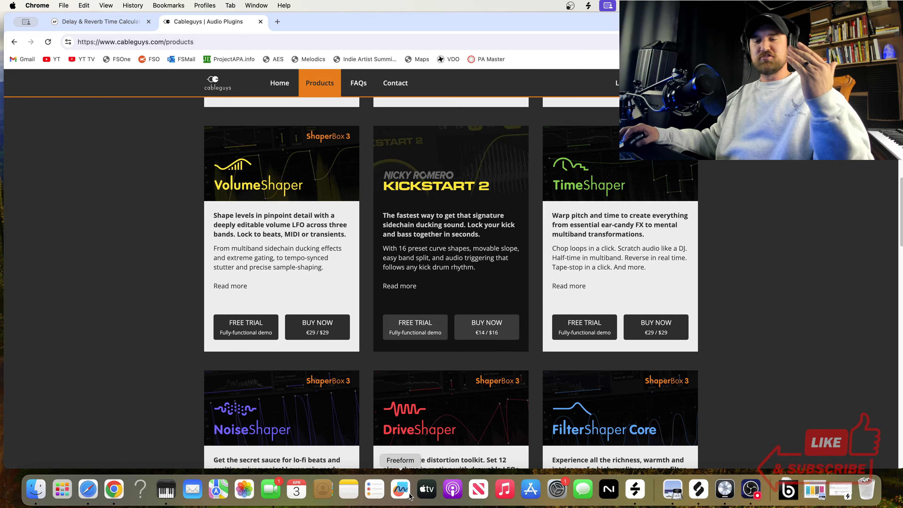
click(724, 490)
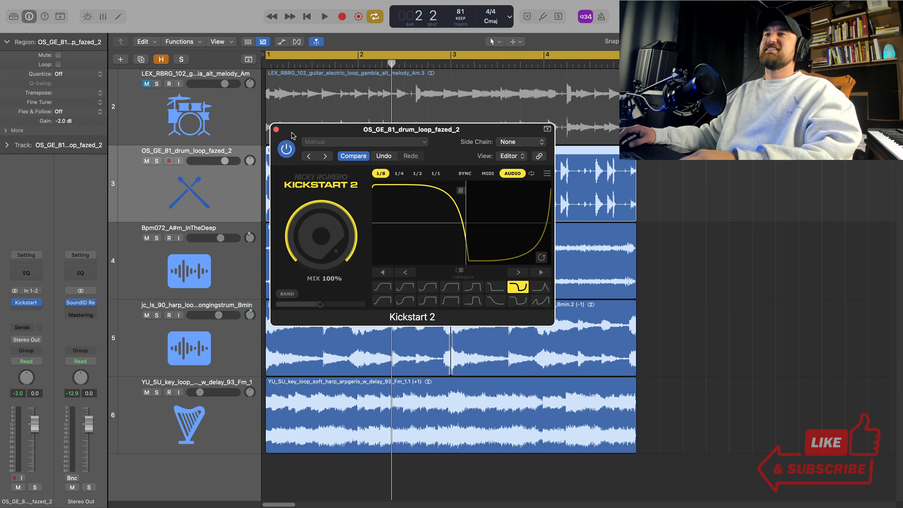
Briefly bypass and re-enable Kickstart 2 on the drum loop, set its mix to 0%, and close the plugin.
drag(292, 135, 317, 199)
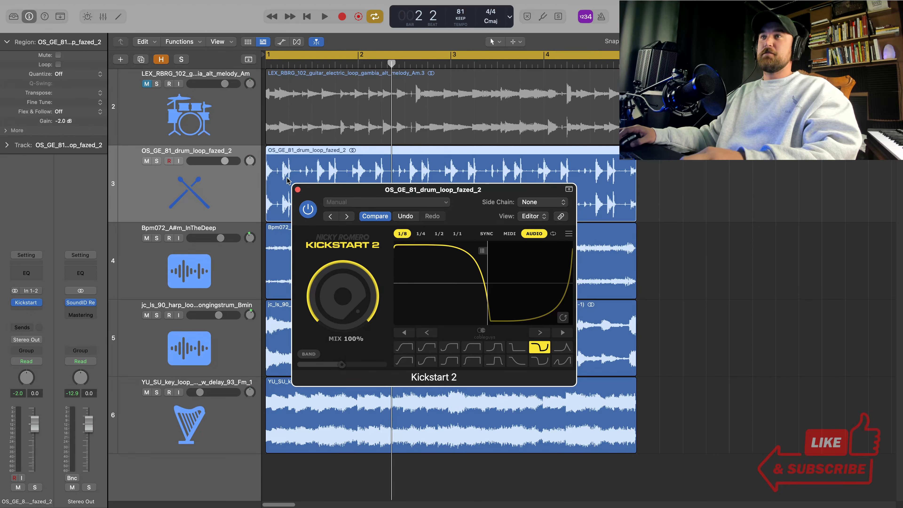
click(307, 210)
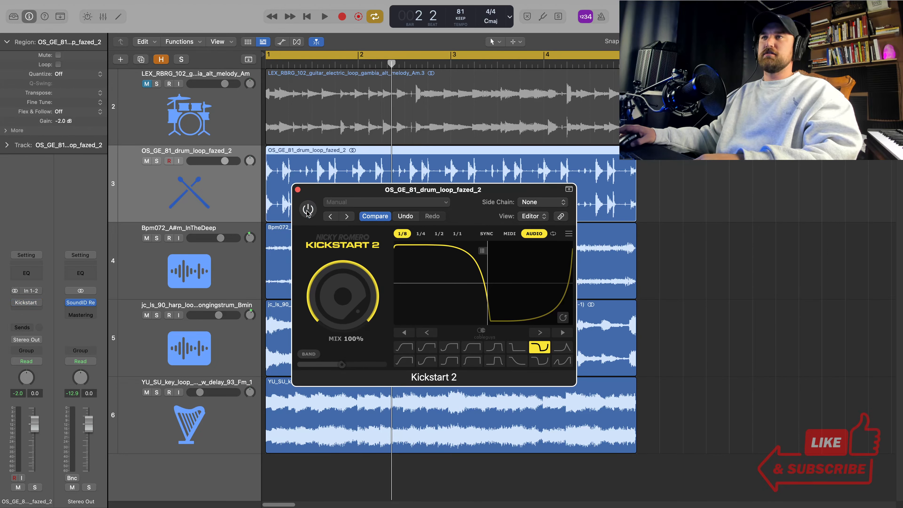
click(308, 209)
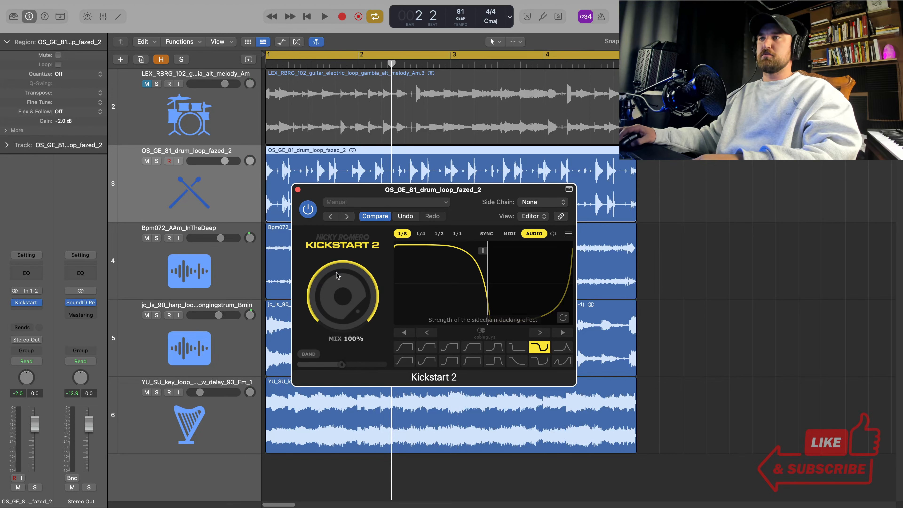
drag(339, 276, 339, 313)
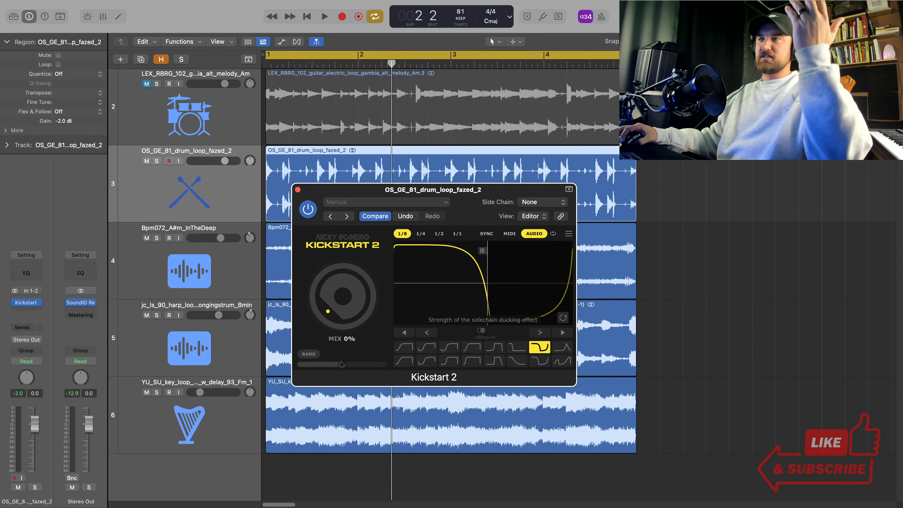
click(297, 190)
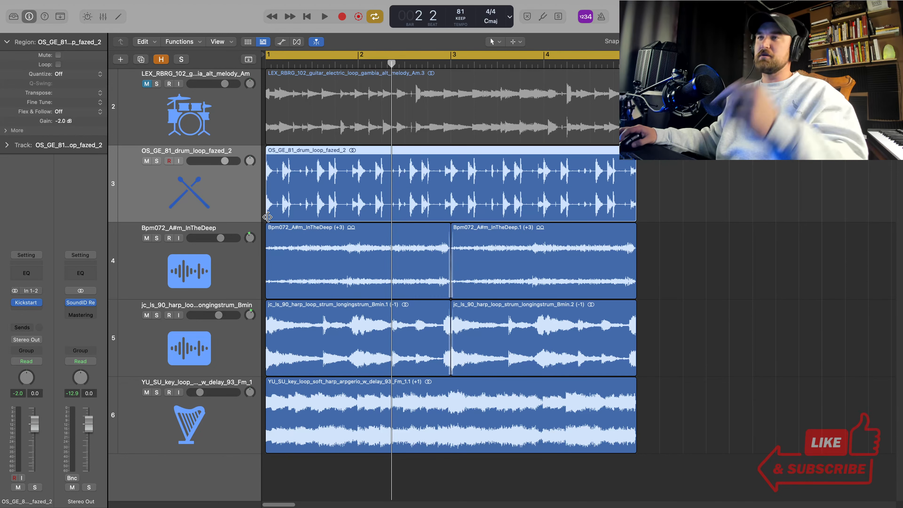
Play the project from the beginning and raise the drum loop track's volume to +1.0 dB.
key(Return)
key(space)
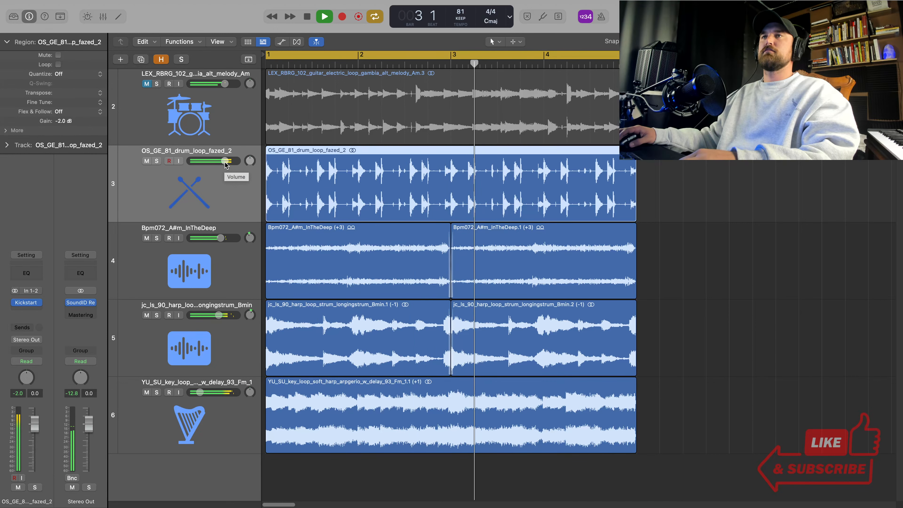
drag(225, 162, 229, 164)
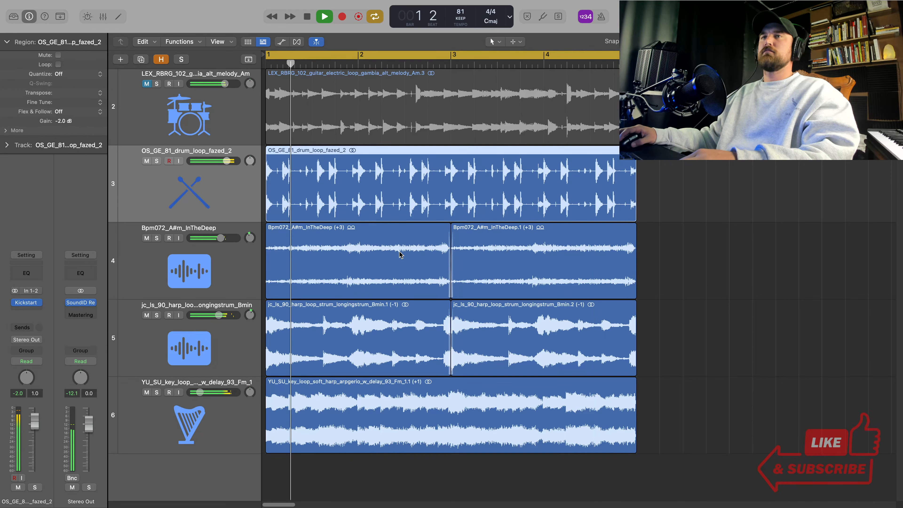
key(space)
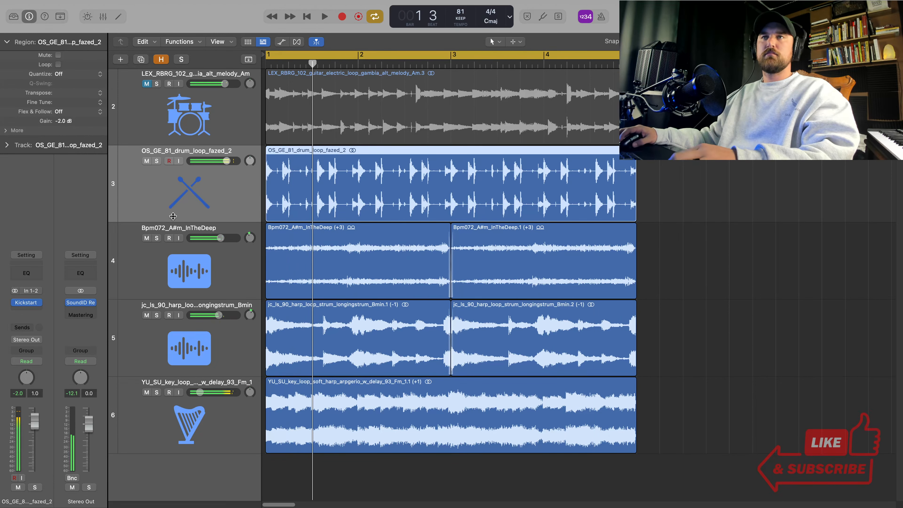
Reopen Kickstart 2 on the drum loop and compare 0% and 100% mix during playback, leaving the mix at 100%.
click(26, 302)
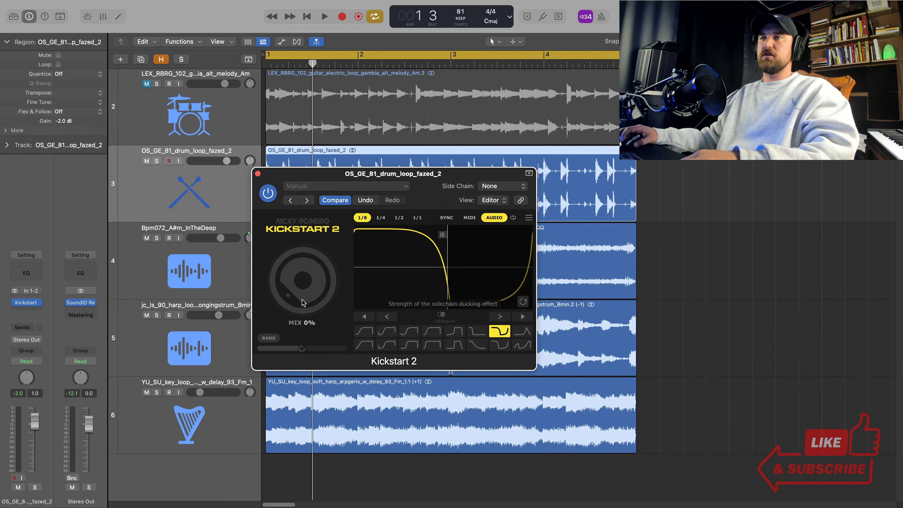
key(space)
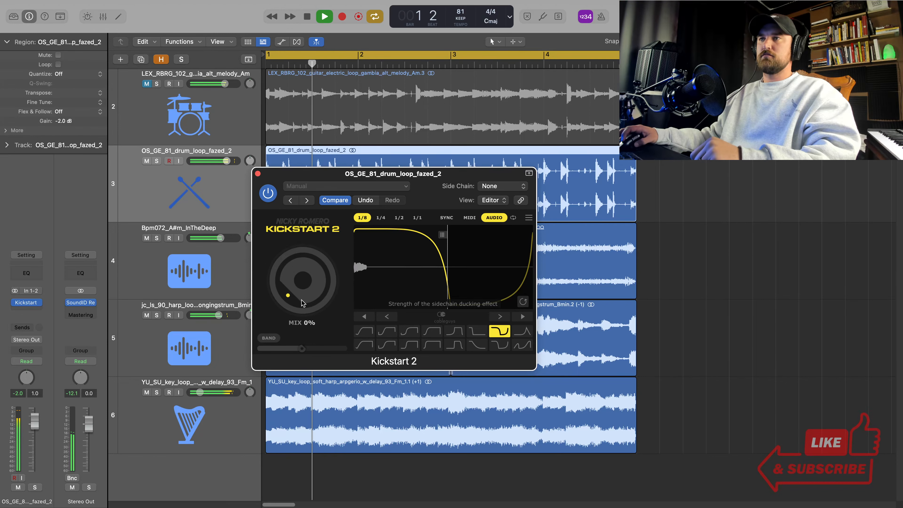
drag(301, 303, 302, 231)
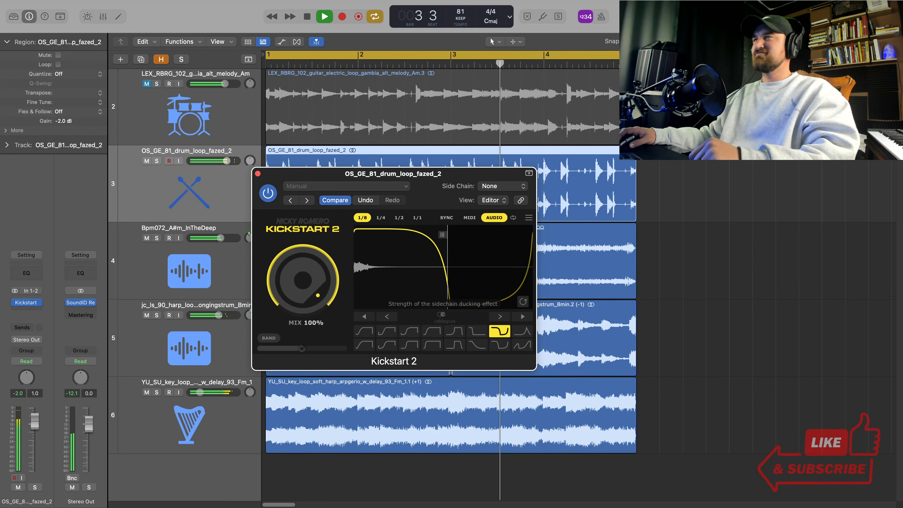
drag(302, 280, 302, 351)
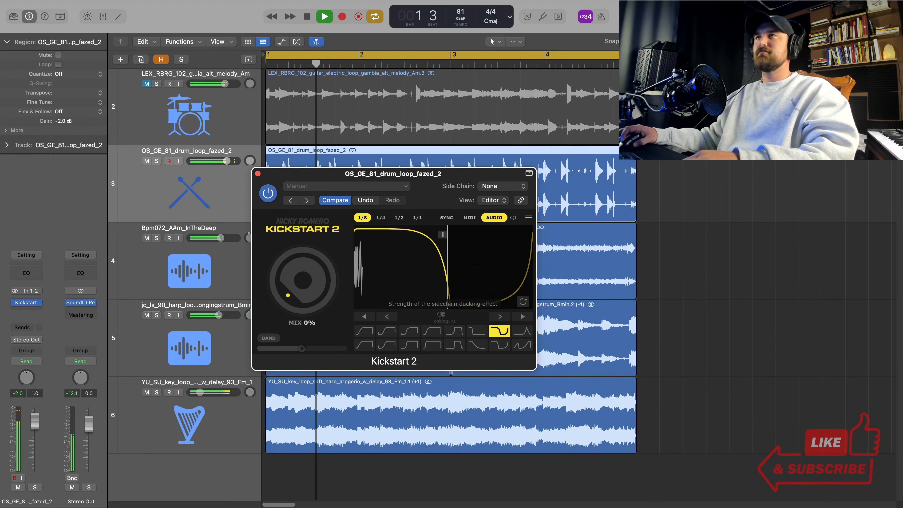
drag(303, 280, 303, 209)
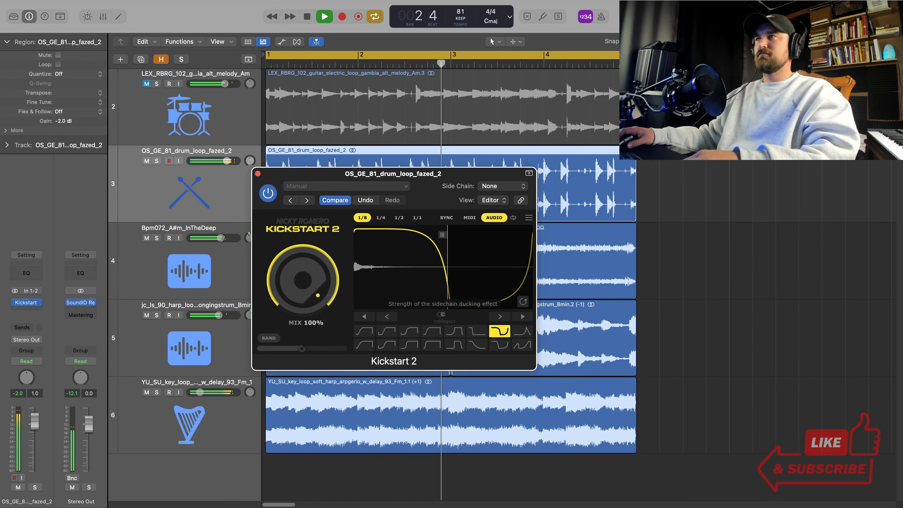
drag(302, 280, 302, 351)
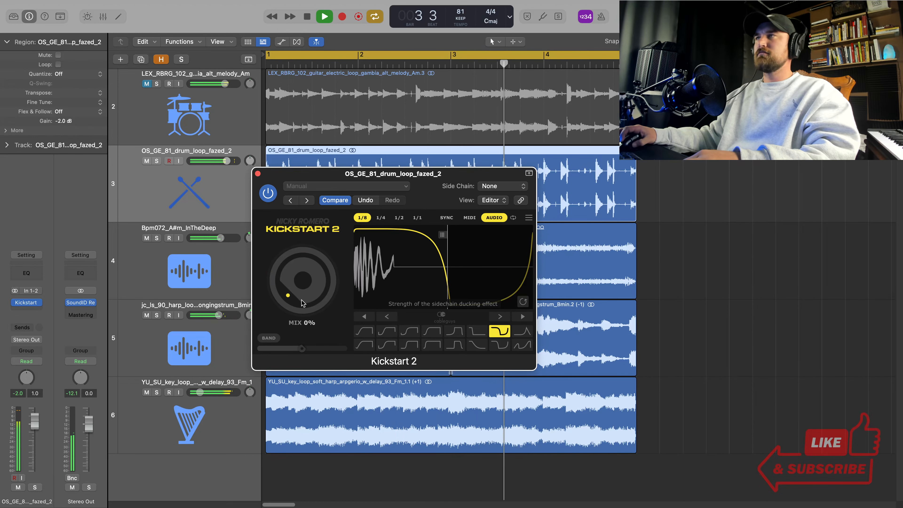
drag(302, 303, 302, 232)
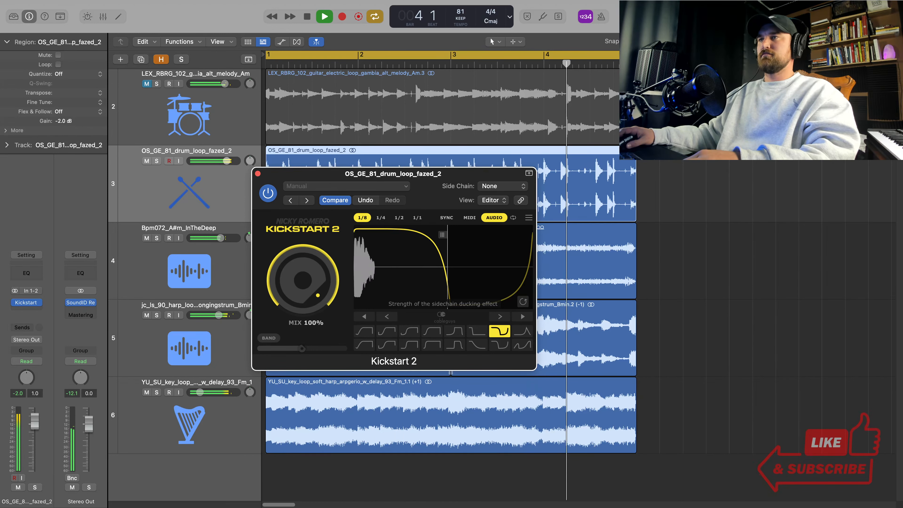
key(space)
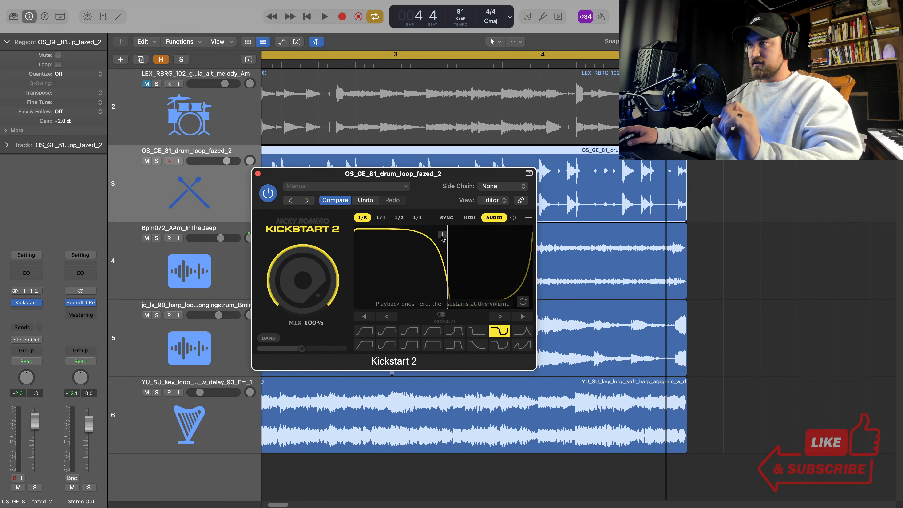
Move the playback end marker on Kickstart 2's curve slightly earlier, onto the steep descent.
drag(443, 237, 461, 235)
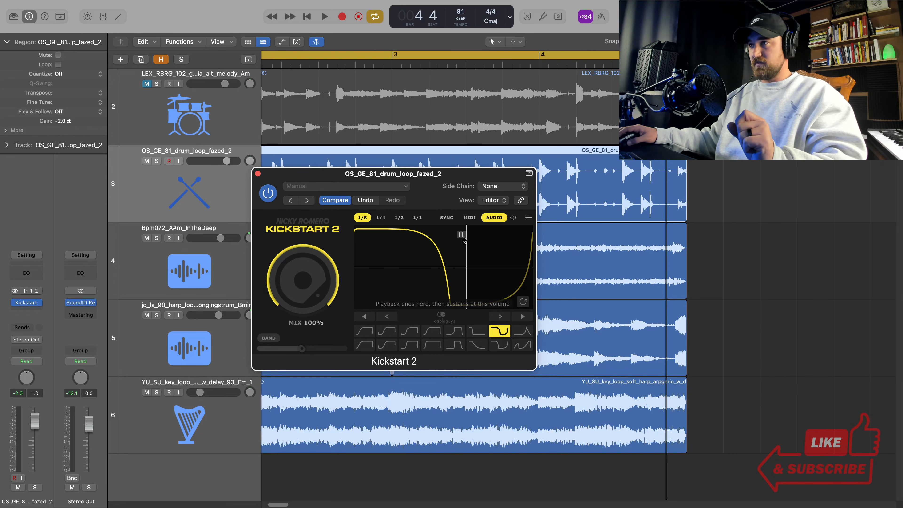
drag(461, 235, 437, 234)
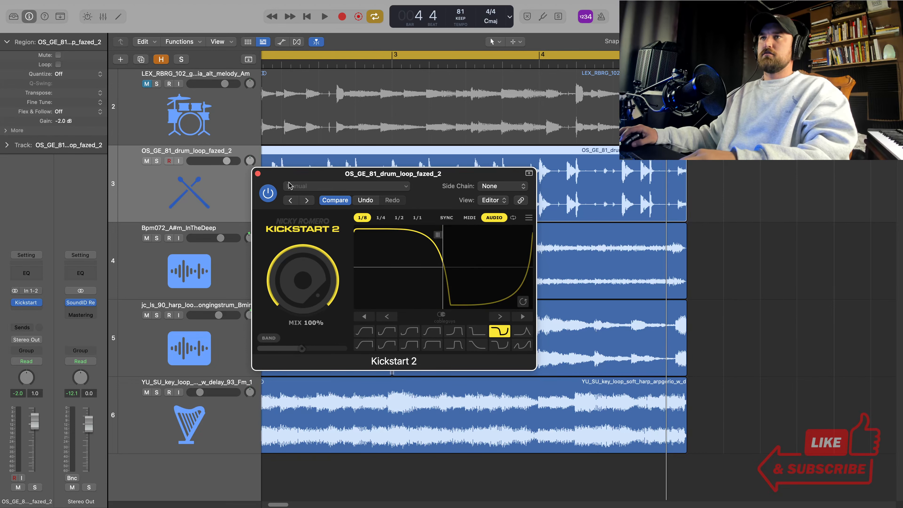
drag(431, 180, 433, 174)
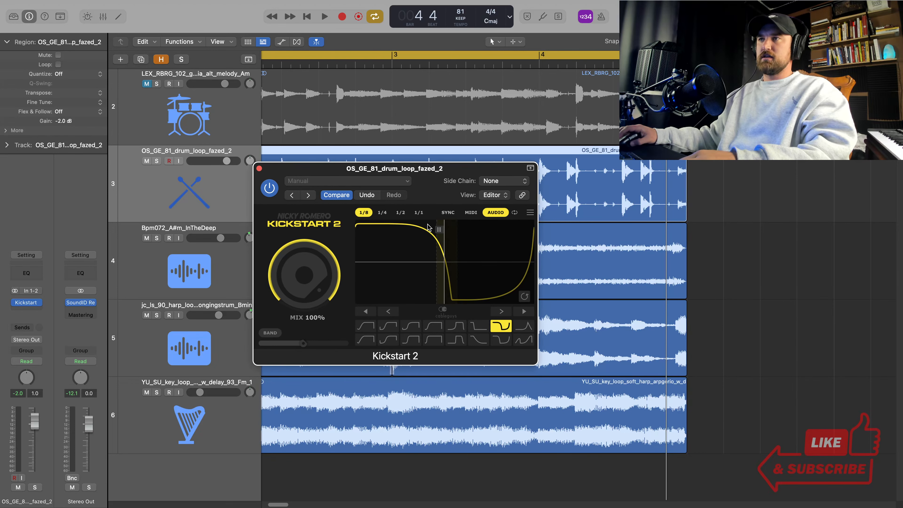
Audition the drum loop with Kickstart 2's trigger mode set to Sync, and restore Audio mode.
click(448, 212)
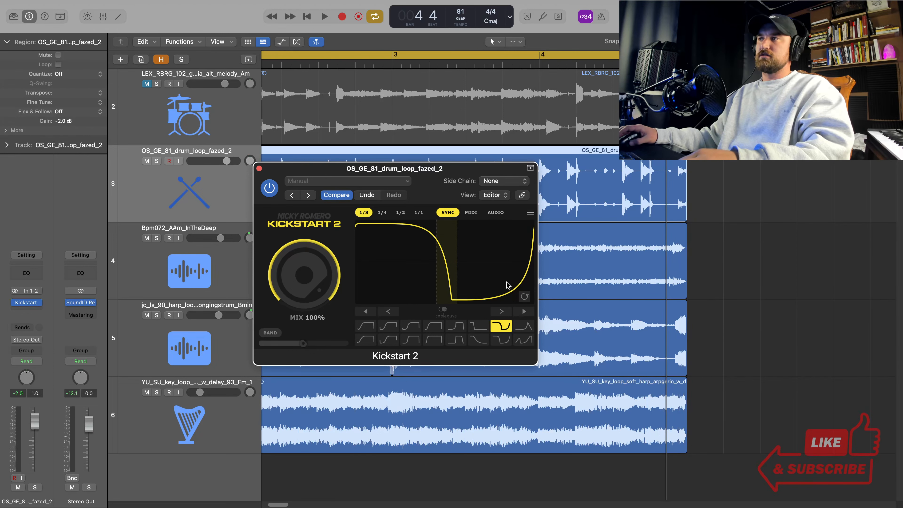
key(space)
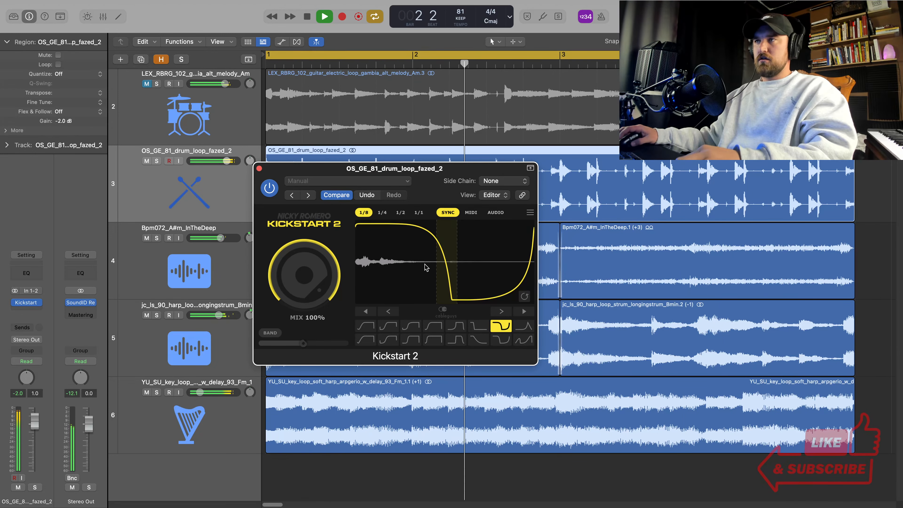
key(space)
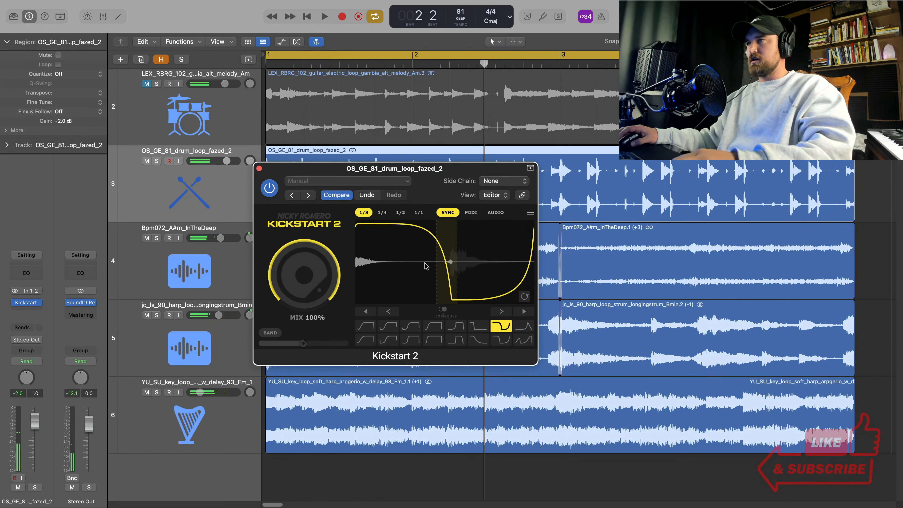
key(space)
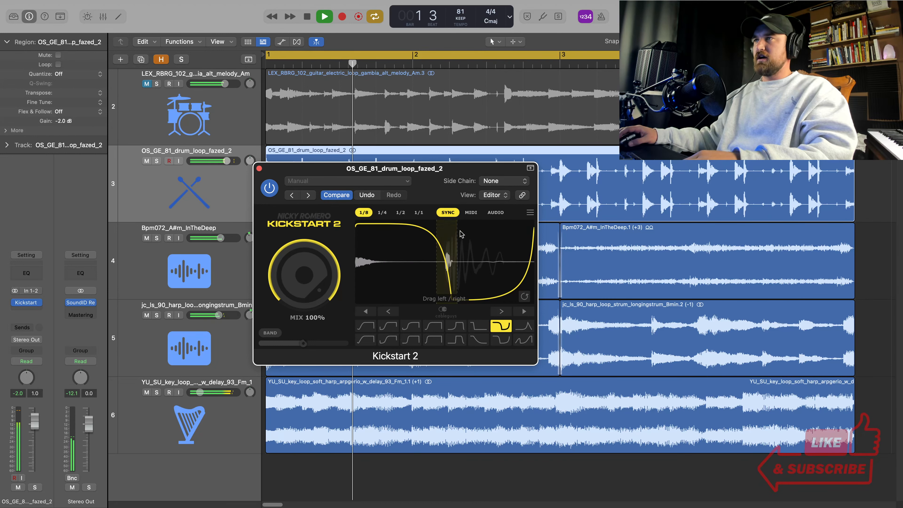
key(space)
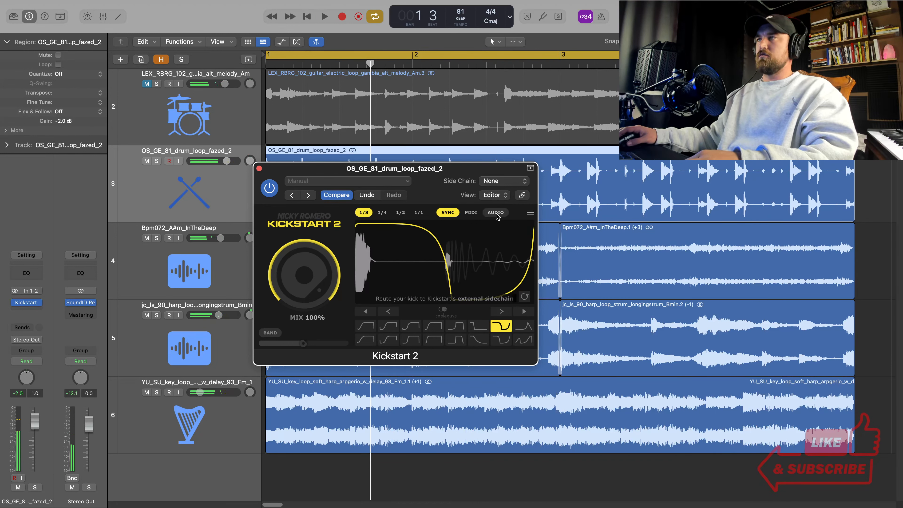
click(496, 213)
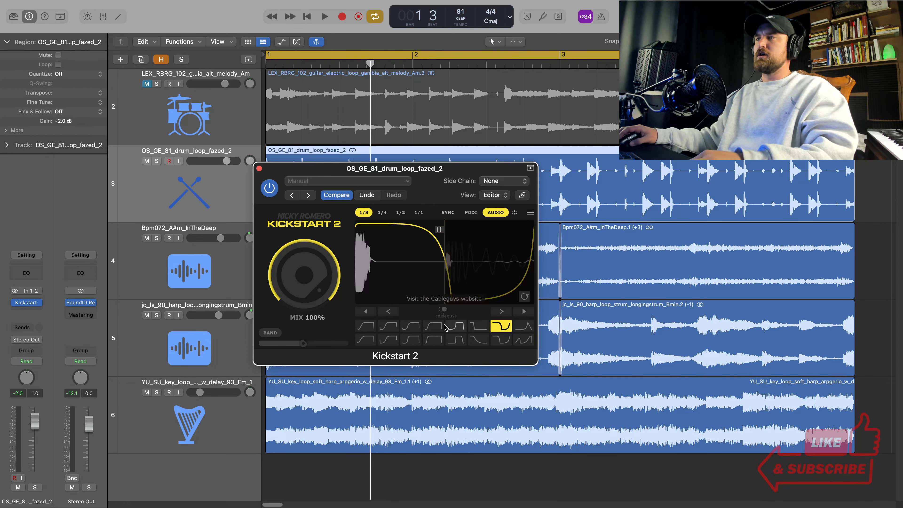
Try the eight curve presets in the first row of Kickstart 2, ending on the pointed single-peak shape.
click(365, 326)
click(386, 326)
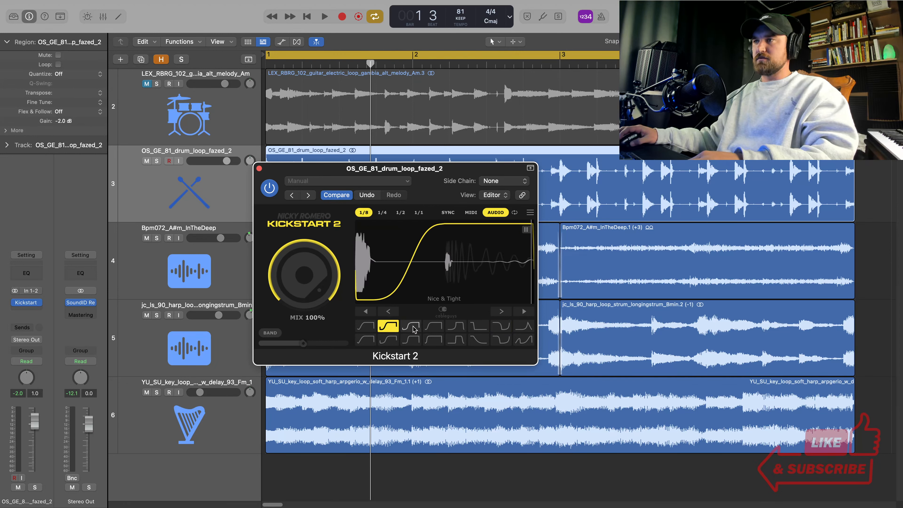
click(409, 327)
click(433, 326)
click(454, 327)
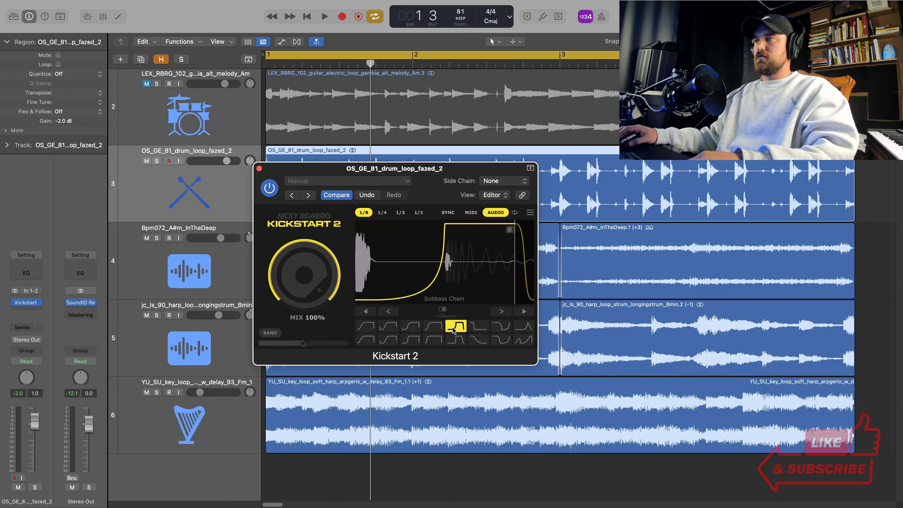
click(477, 326)
click(508, 329)
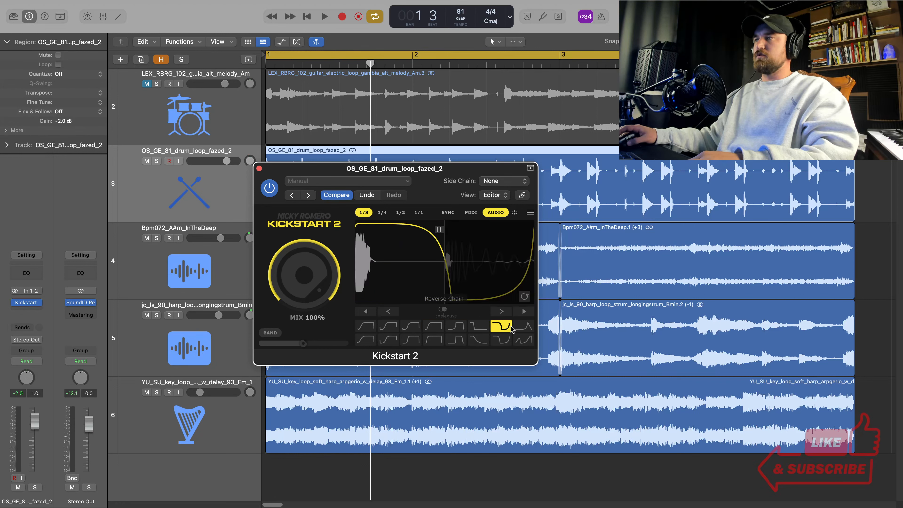
click(523, 326)
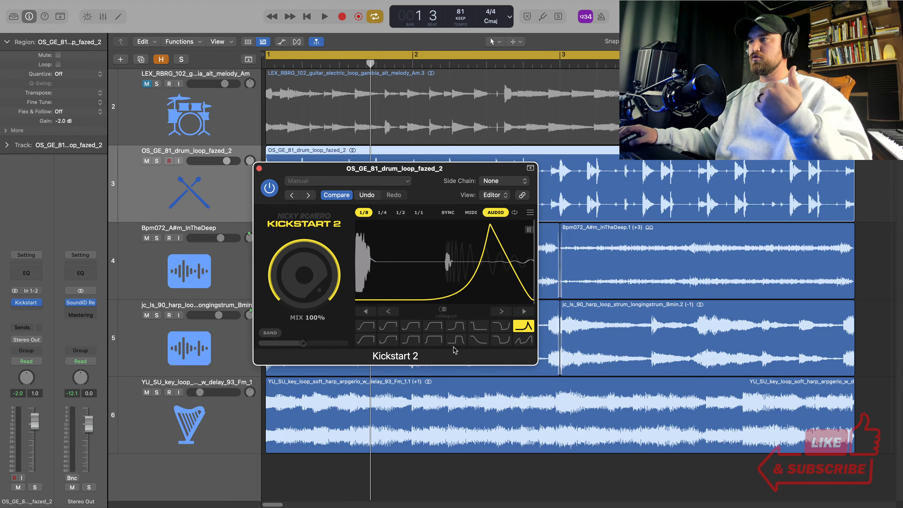
Compare the Reverse Long Chain and Reverse Chain curves, keep Reverse Chain, and move the playback end marker to the curve's far end.
click(500, 329)
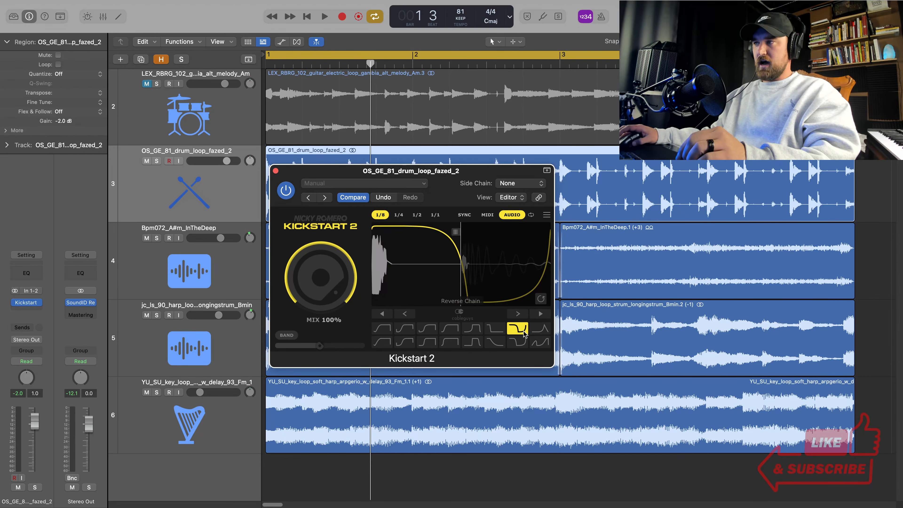
click(517, 342)
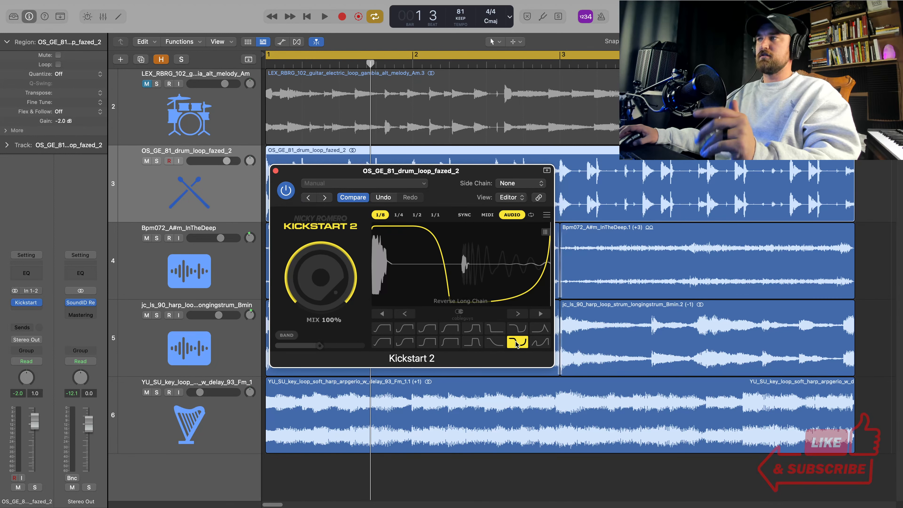
click(517, 329)
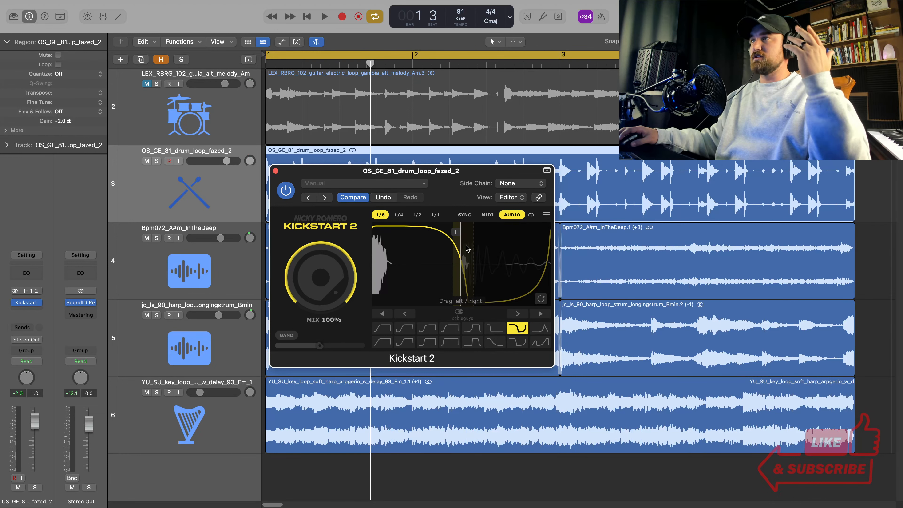
drag(465, 242, 550, 242)
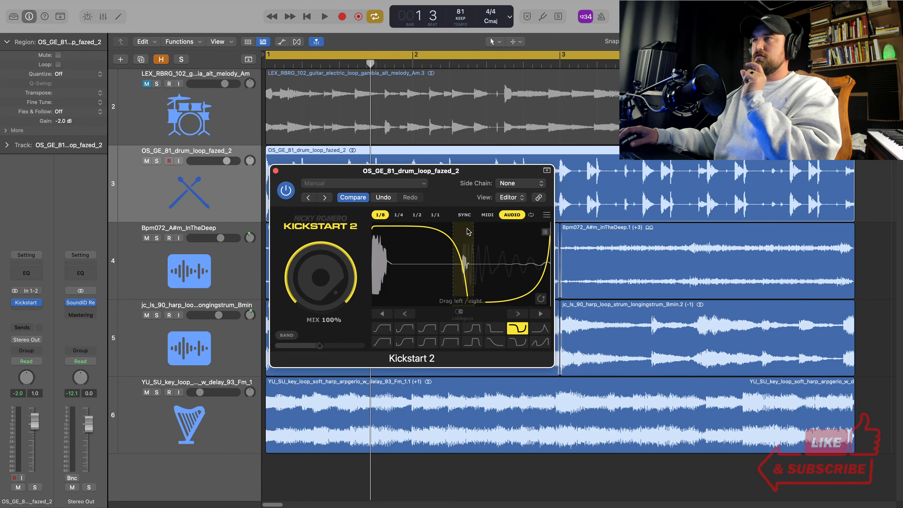
Compare the drum loop in Sync and Audio trigger modes during playback, leaving Audio mode active.
click(465, 215)
key(space)
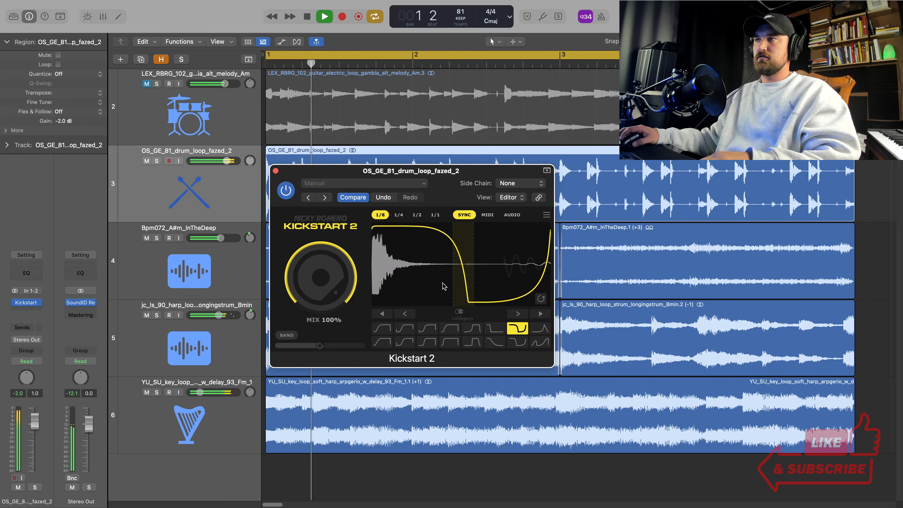
key(space)
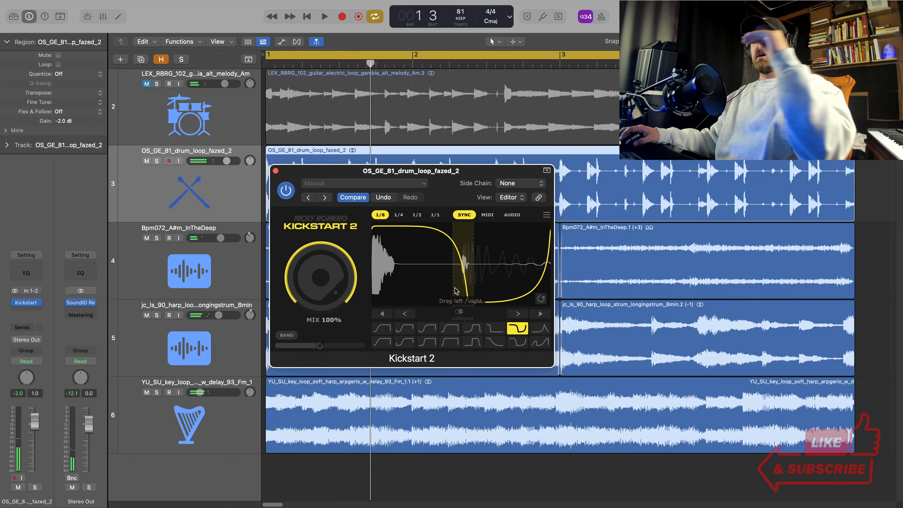
click(511, 215)
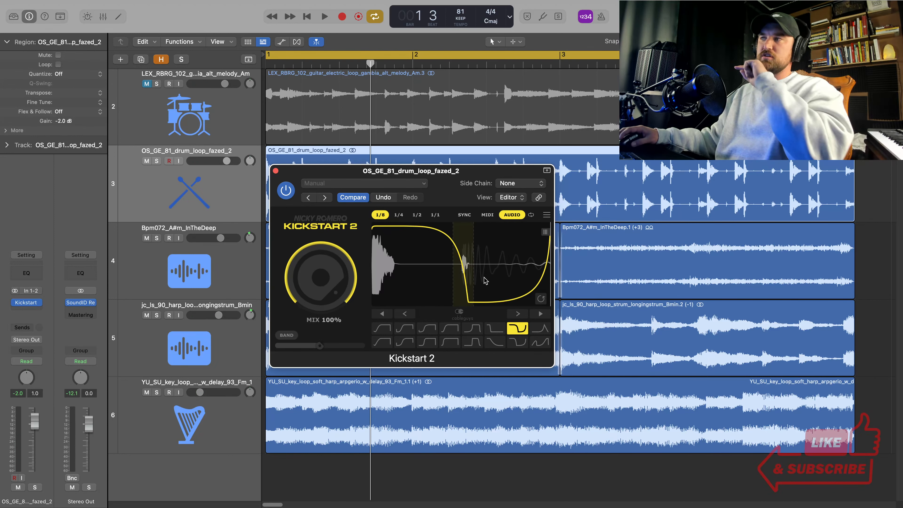
key(space)
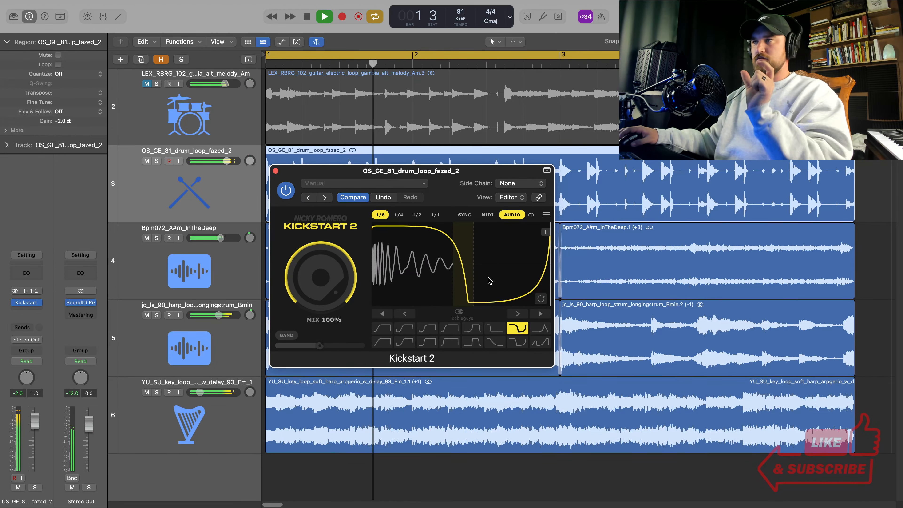
key(space)
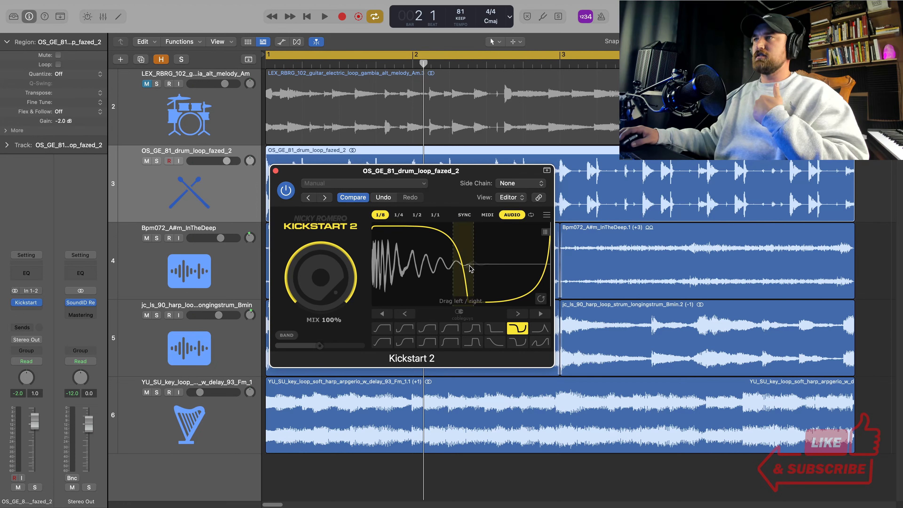
Try shifting the Reverse Chain curve's drop well past the middle of the curve and audition the loop.
mouse_move(469, 267)
mouse_down()
mouse_move(502, 267)
mouse_move(471, 275)
mouse_up()
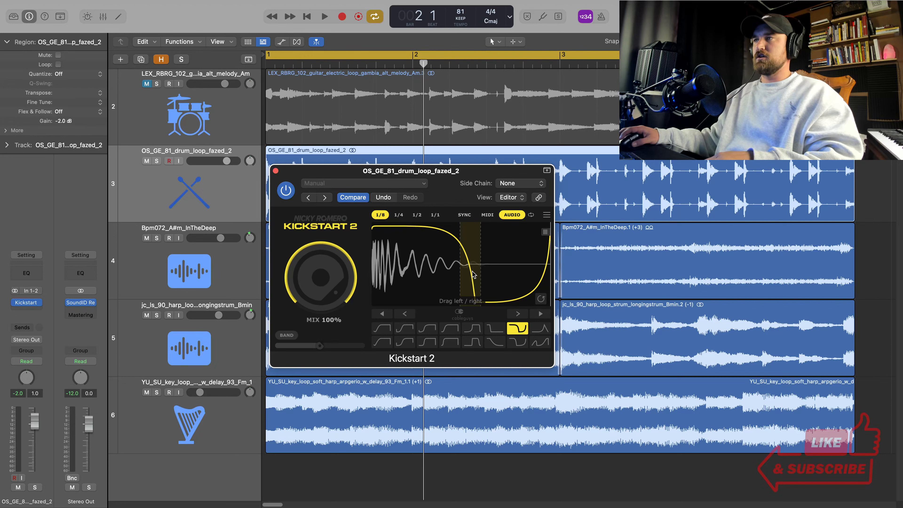
drag(472, 273, 495, 273)
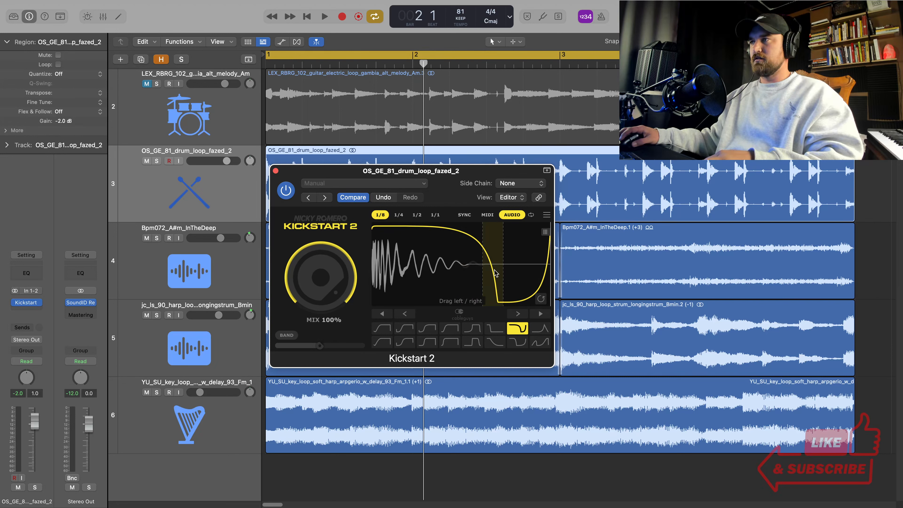
mouse_move(495, 273)
mouse_down()
mouse_move(462, 272)
mouse_move(493, 273)
mouse_up()
key(space)
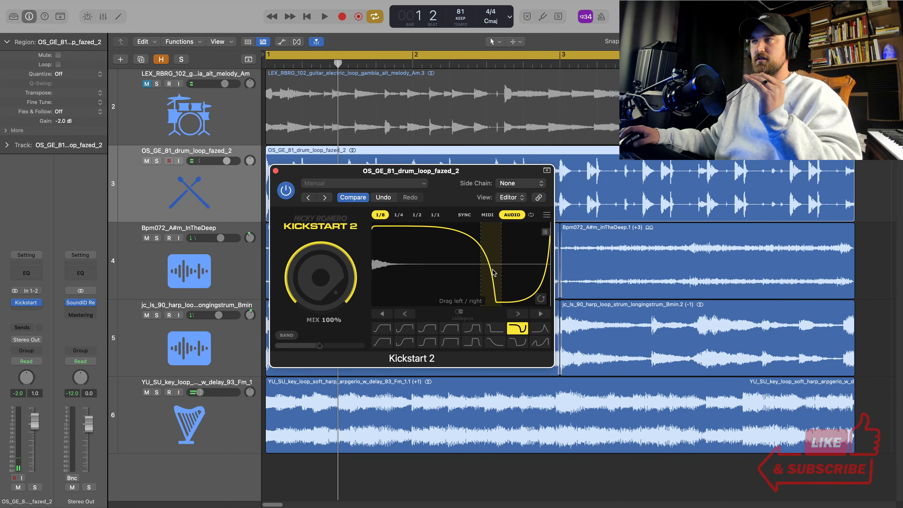
Position the Reverse Chain curve's drop just past the middle of the curve and audition the drum loop.
mouse_move(494, 273)
mouse_down()
mouse_move(416, 271)
mouse_move(476, 272)
mouse_up()
key(space)
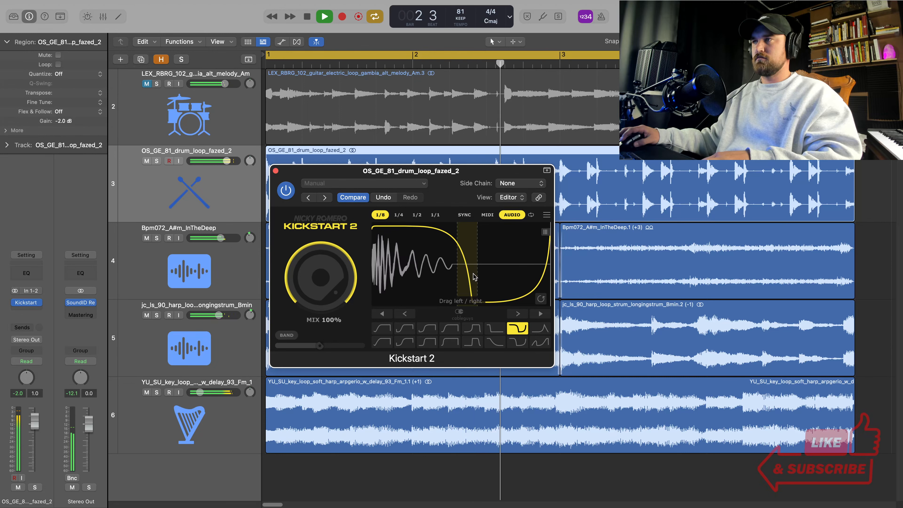
key(space)
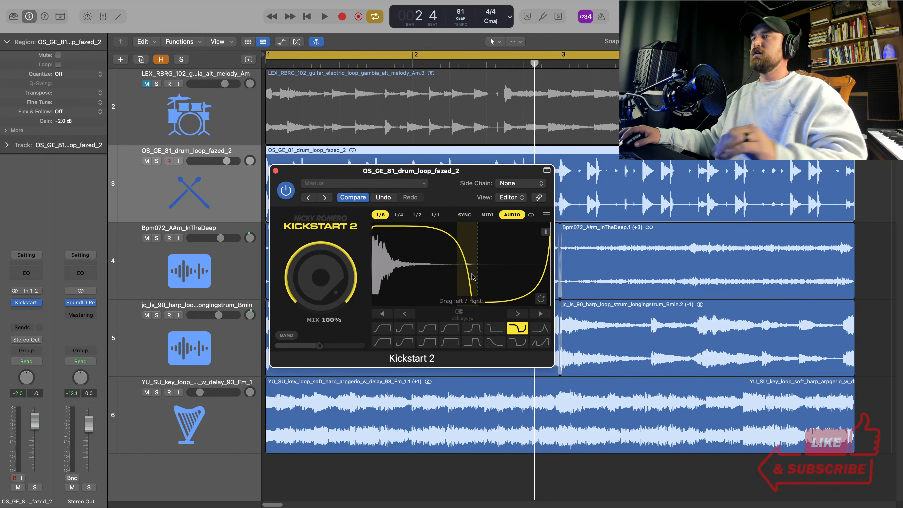
drag(472, 274, 473, 278)
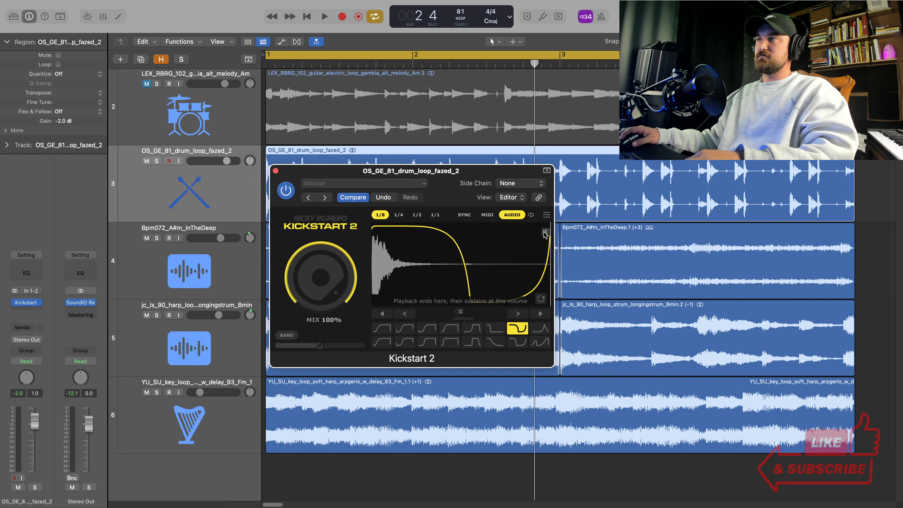
key(space)
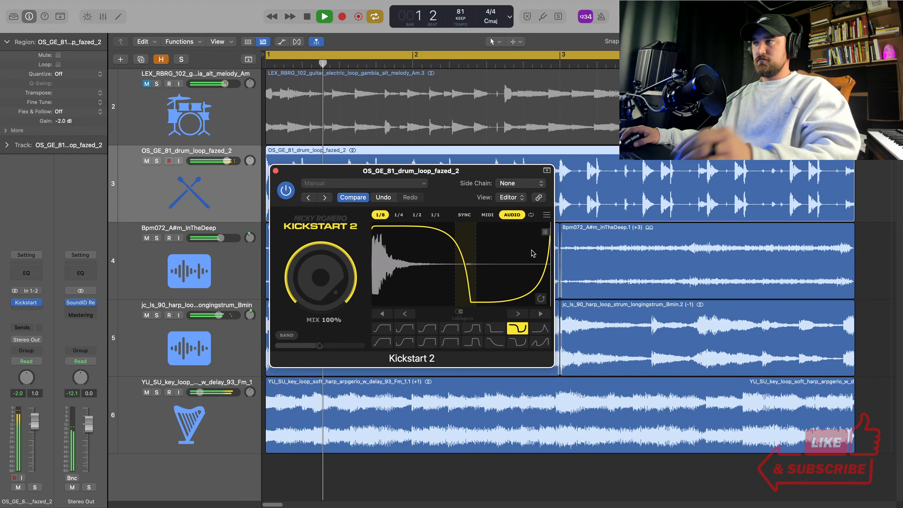
key(space)
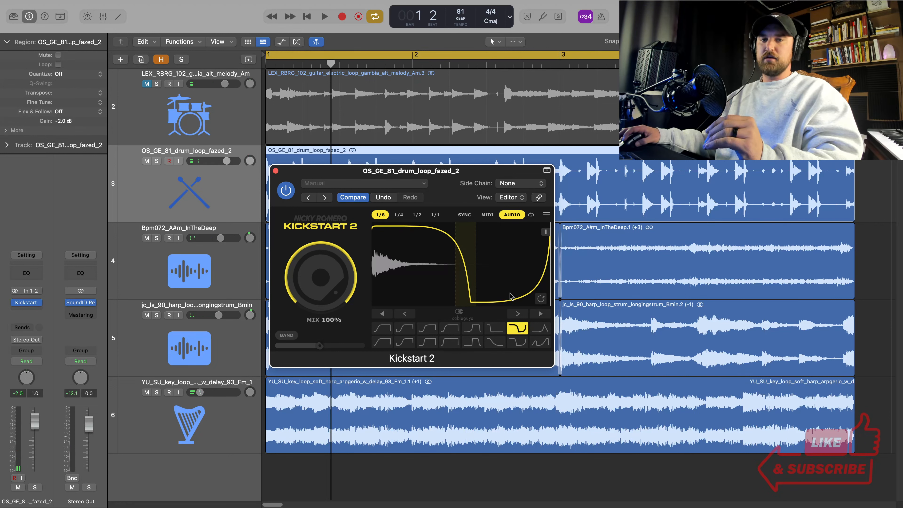
Listen to the drum loop with the adjusted Reverse Chain curve and the mix at 100%.
key(space)
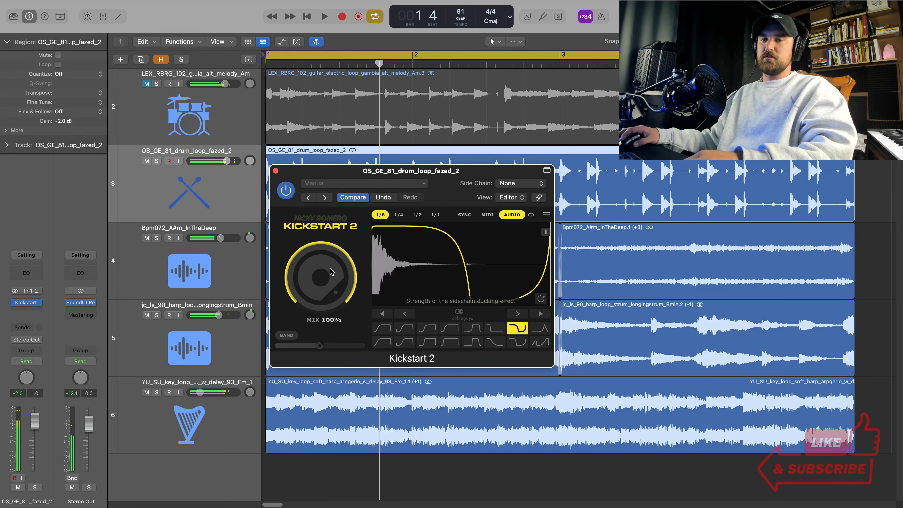
key(space)
mouse_move(331, 272)
mouse_down()
mouse_move(330, 320)
mouse_move(331, 262)
mouse_up()
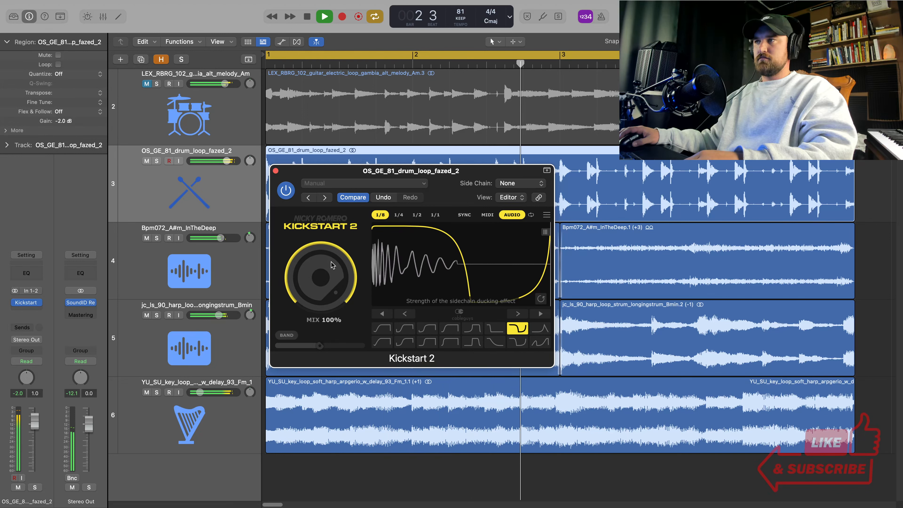
key(space)
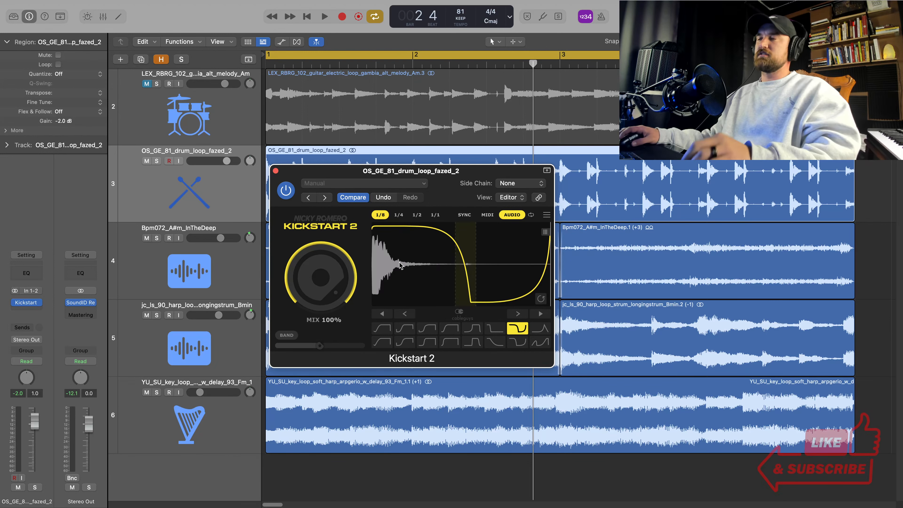
key(space)
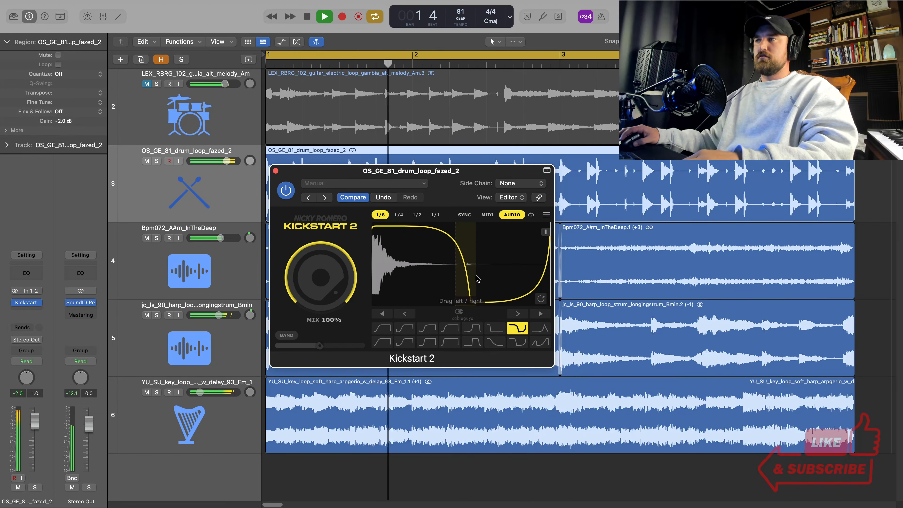
key(space)
Move the playback end marker earlier during playback until it sits on the curve's steep drop.
drag(545, 231, 479, 231)
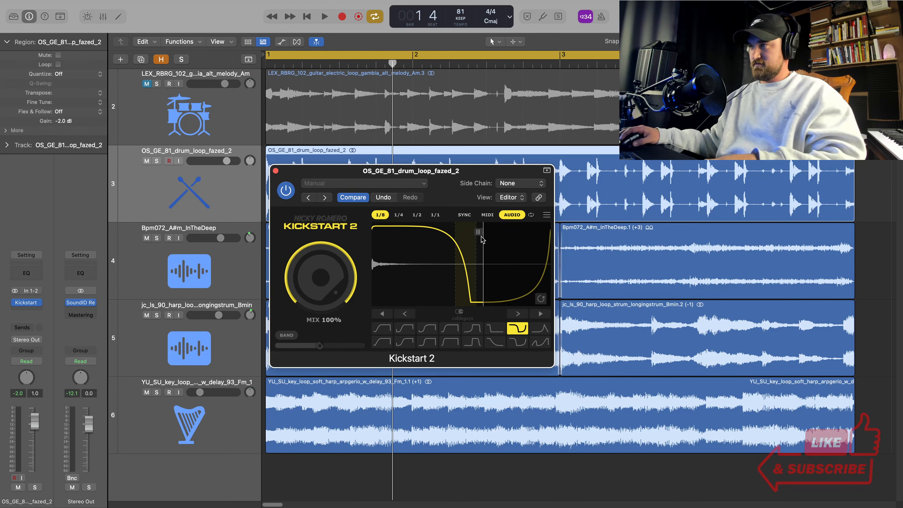
key(space)
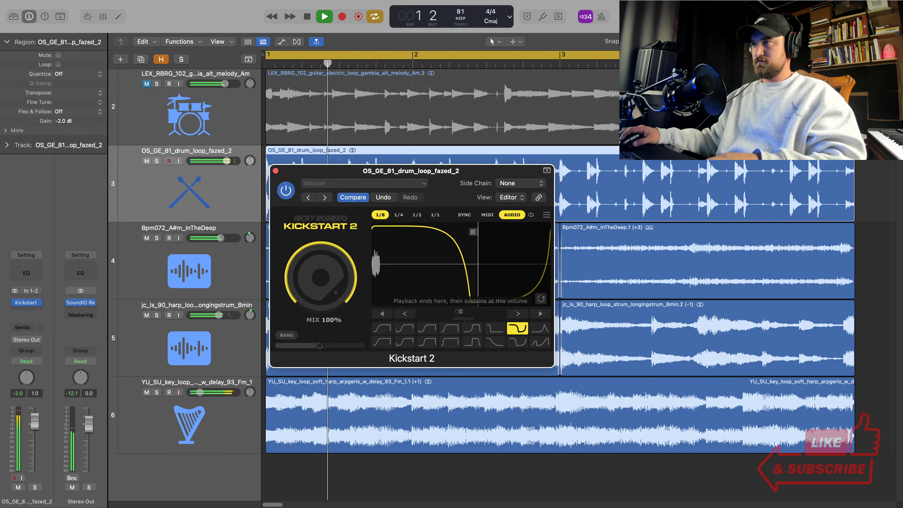
drag(482, 237, 476, 237)
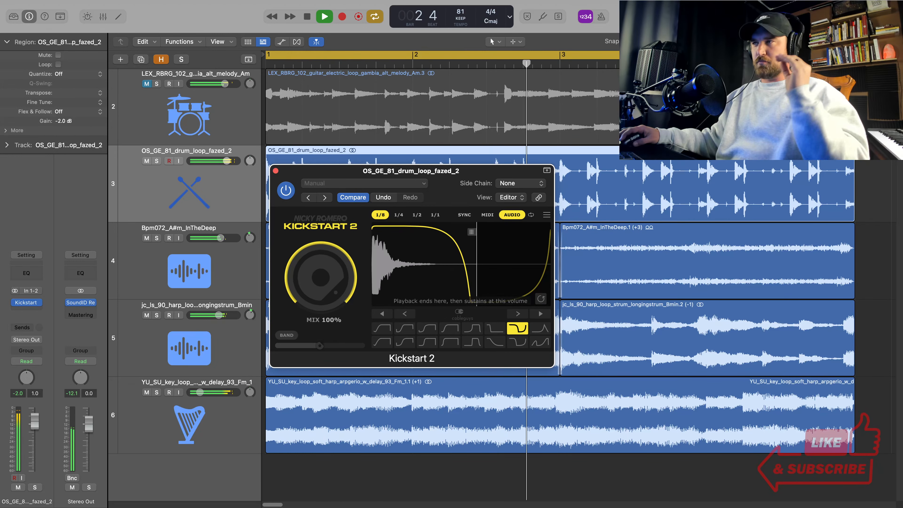
drag(476, 237, 465, 237)
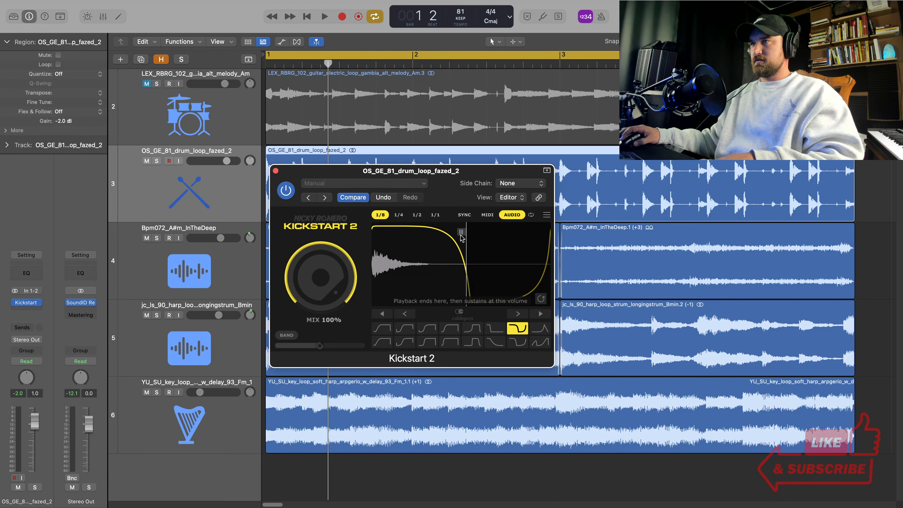
Compare 0% and 100% mix on the drum loop during playback with the shortened curve, leaving the mix at 100%.
key(space)
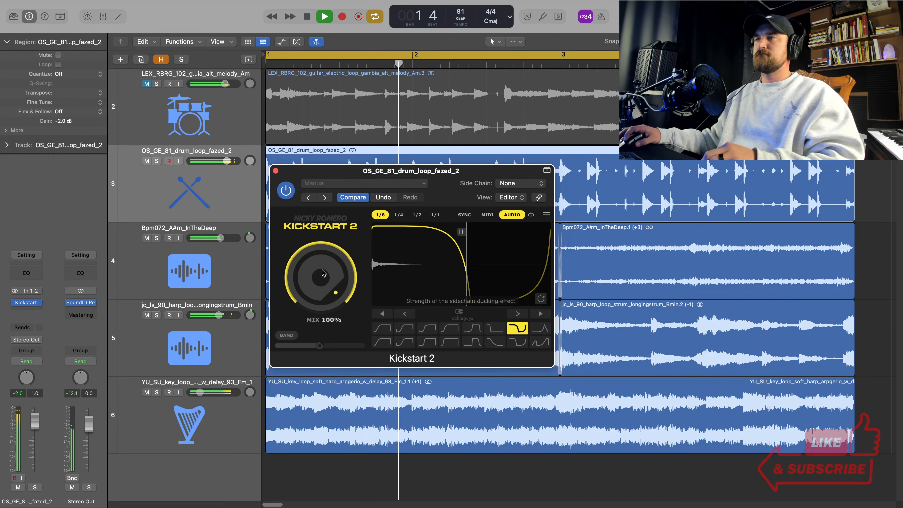
drag(322, 269, 322, 341)
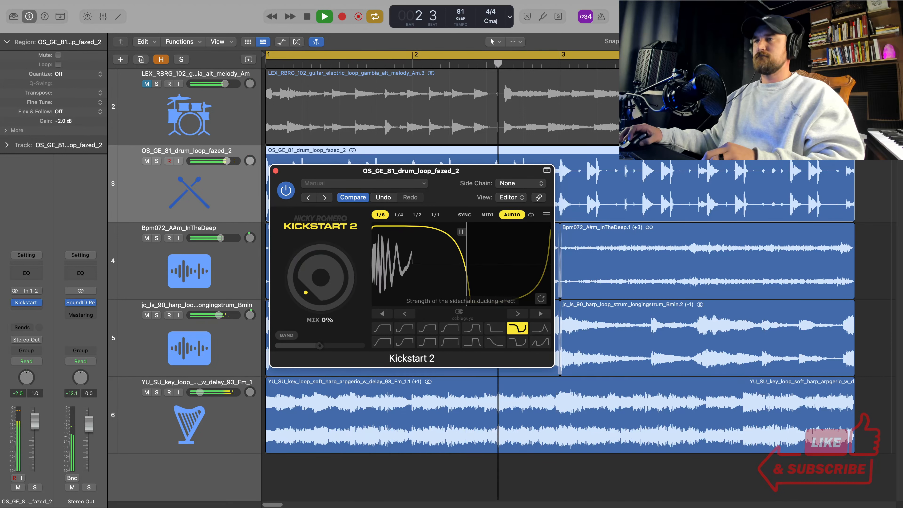
drag(322, 342, 322, 269)
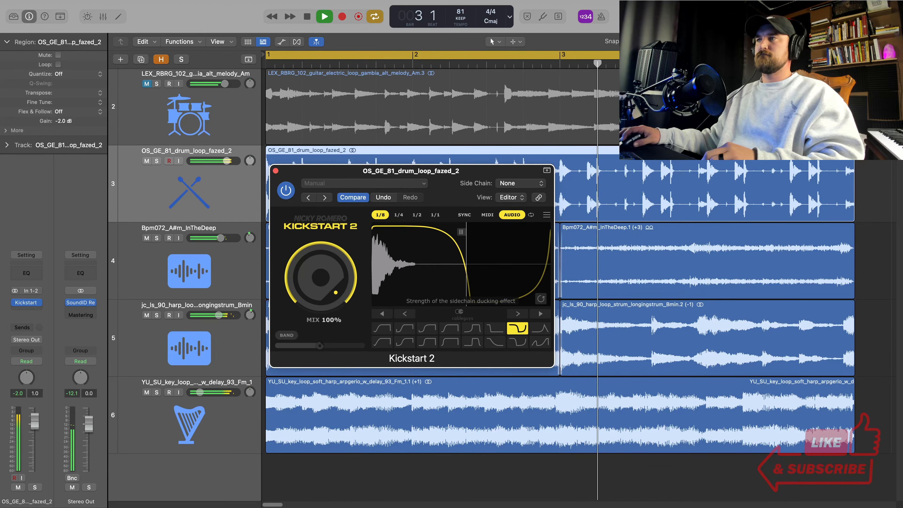
key(space)
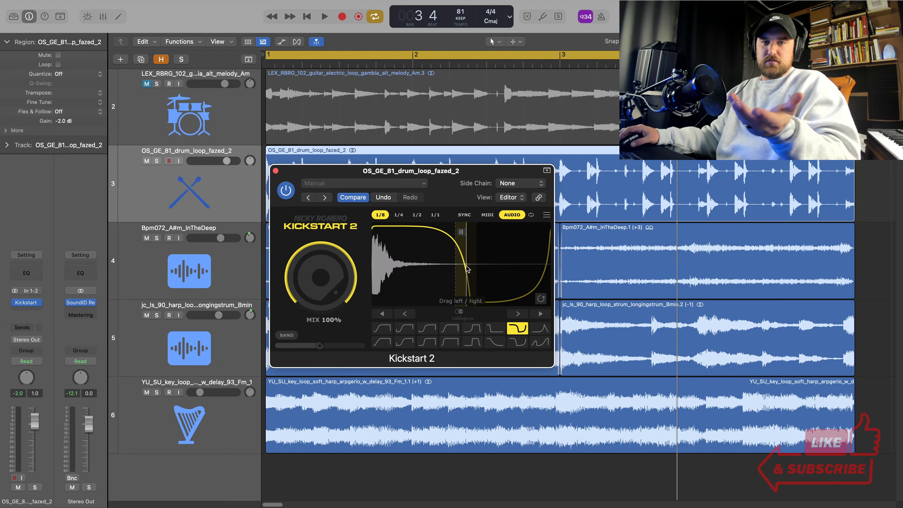
key(space)
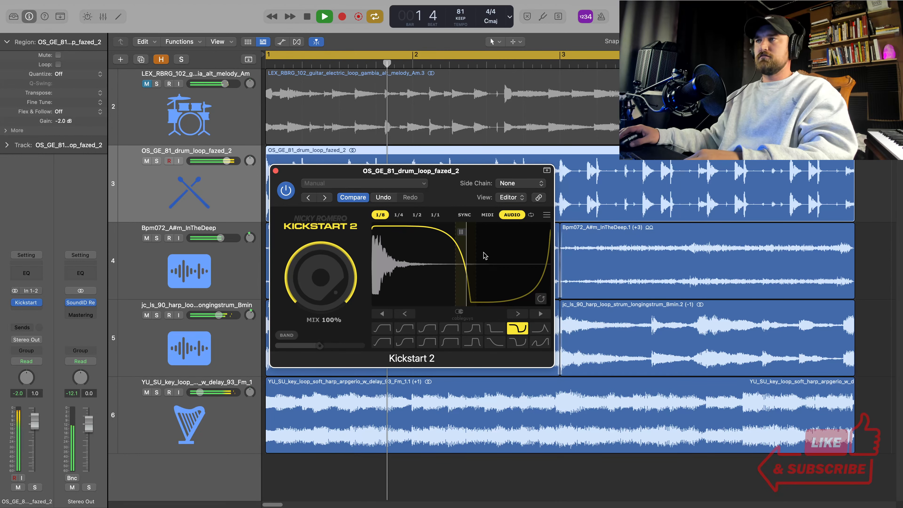
drag(339, 263, 338, 320)
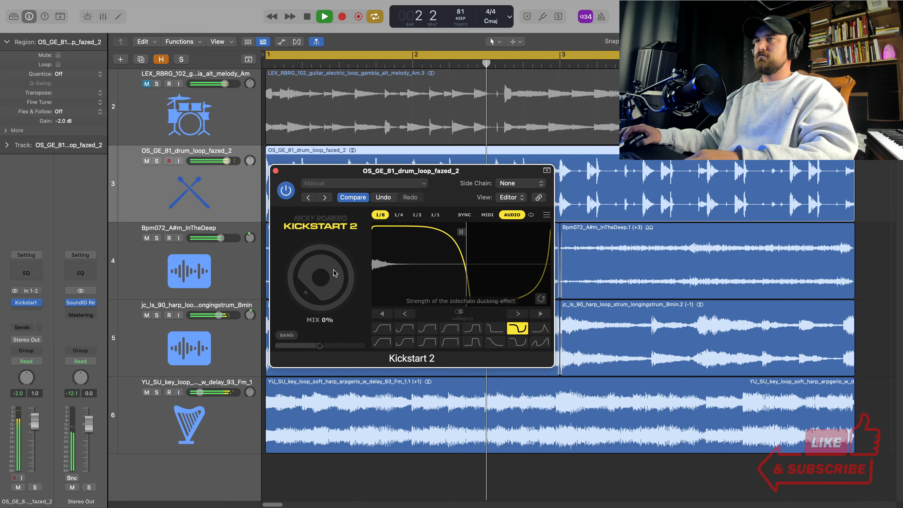
key(space)
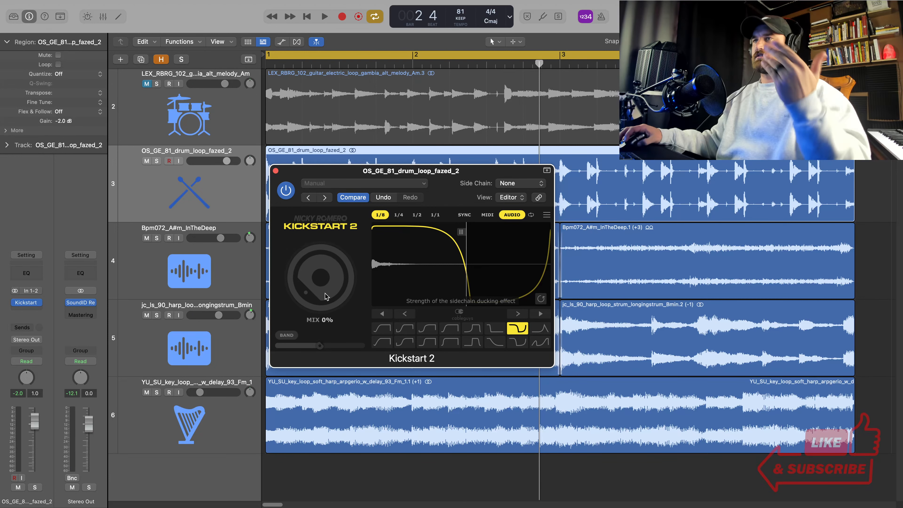
key(space)
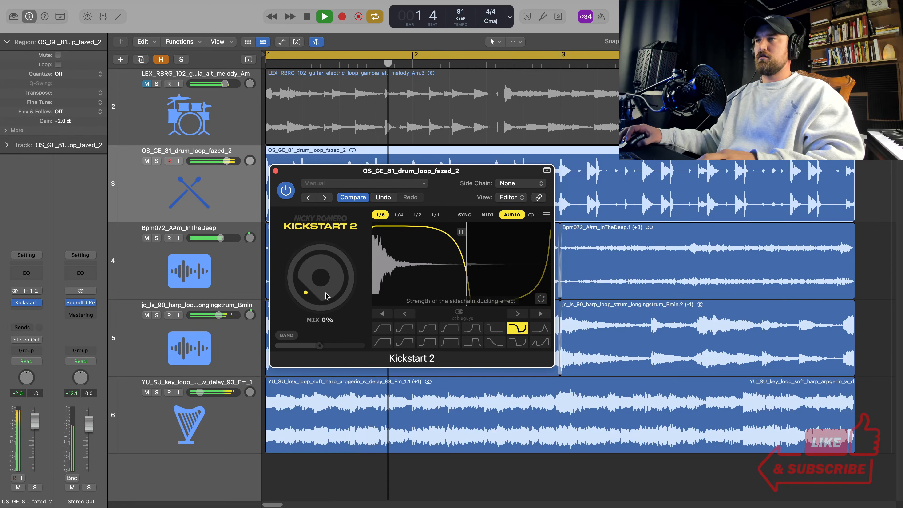
drag(326, 295, 326, 261)
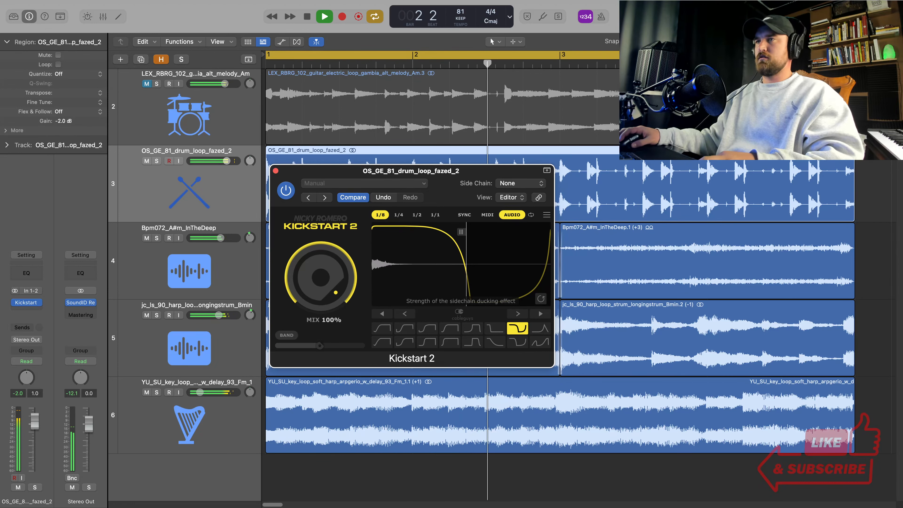
key(space)
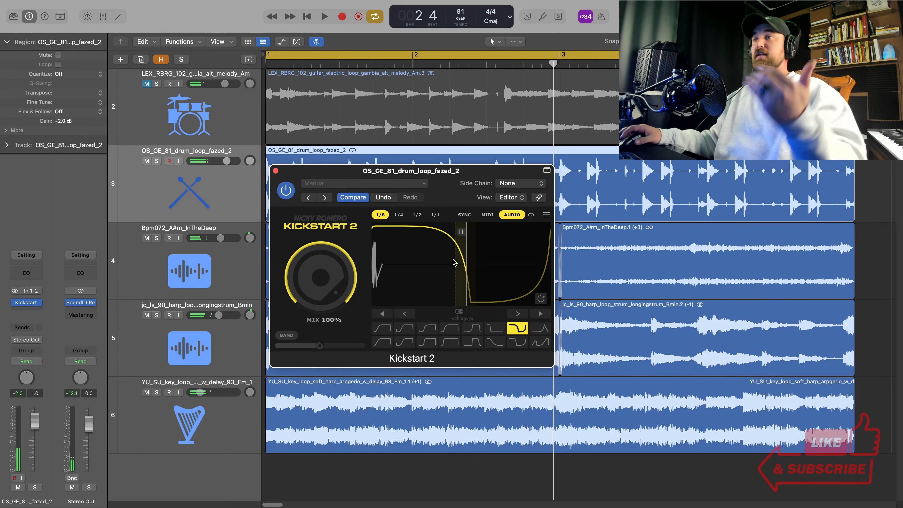
Set the drum loop track's automation mode to Touch.
drag(442, 171, 435, 186)
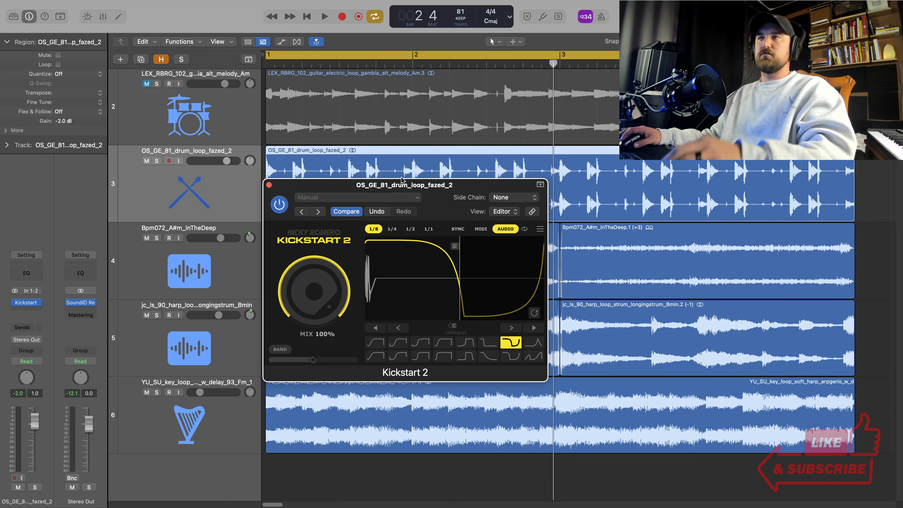
drag(421, 192, 450, 211)
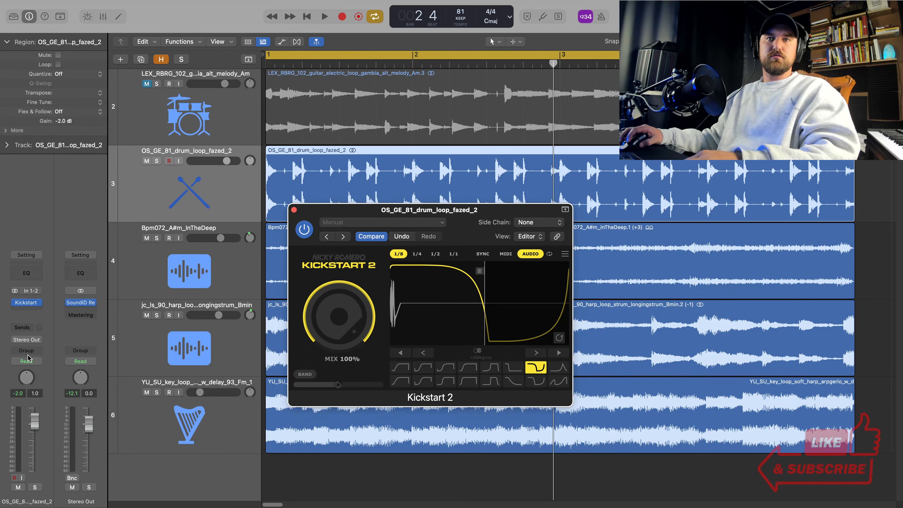
click(33, 362)
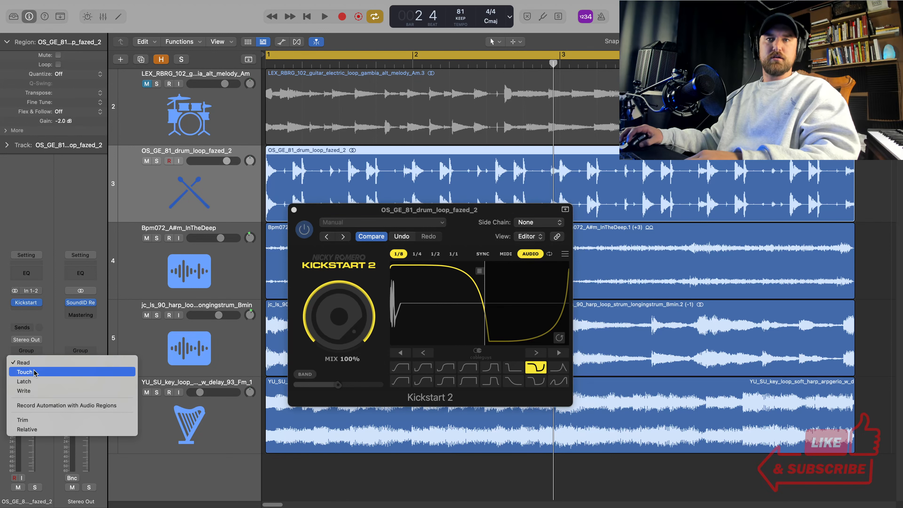
click(38, 371)
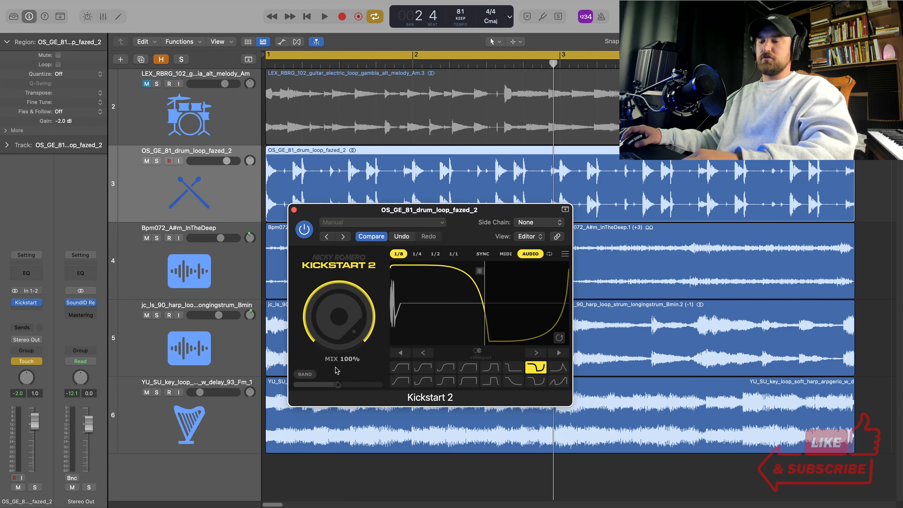
Record Kickstart 2 mix automation on the drum loop during playback, lowering the mix from 100% to 0% and raising it to 87%.
key(space)
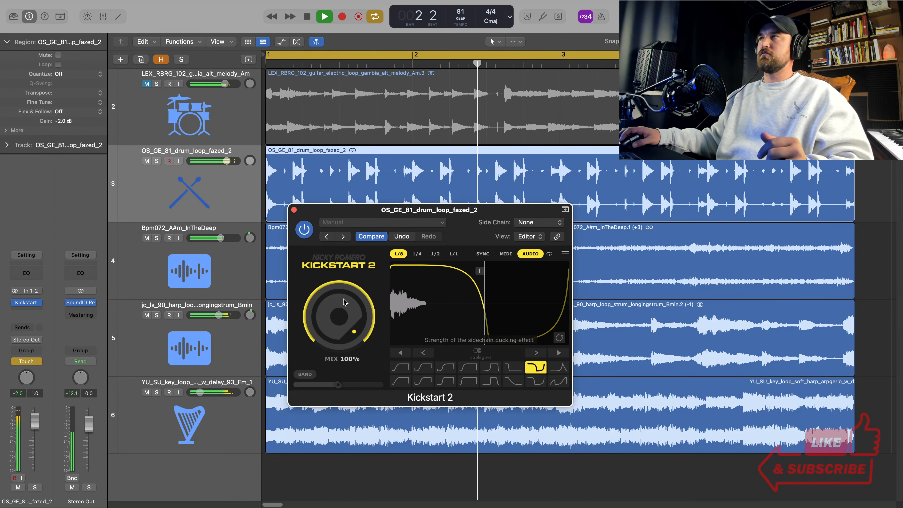
drag(343, 299, 343, 338)
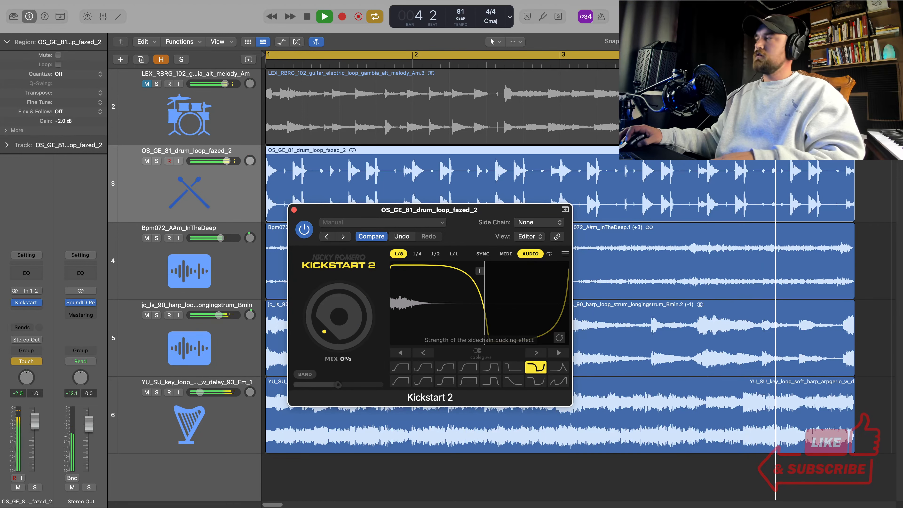
drag(343, 300, 343, 268)
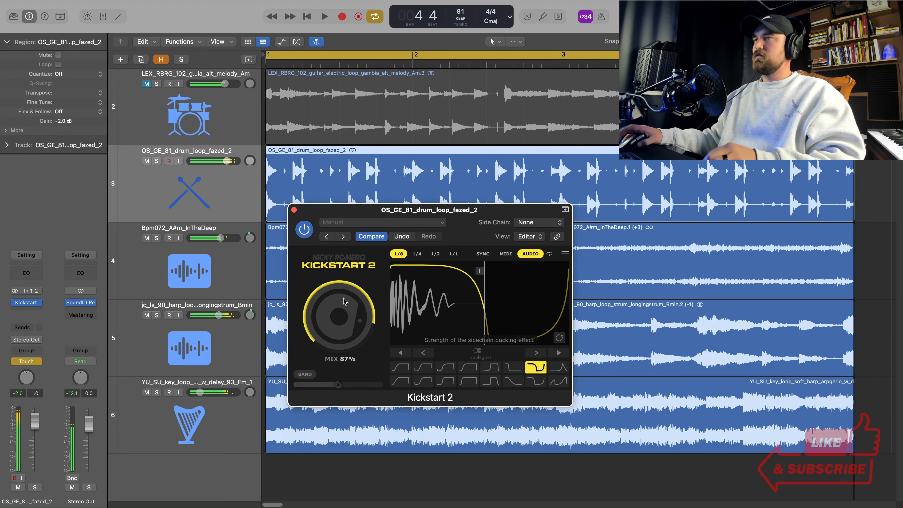
key(space)
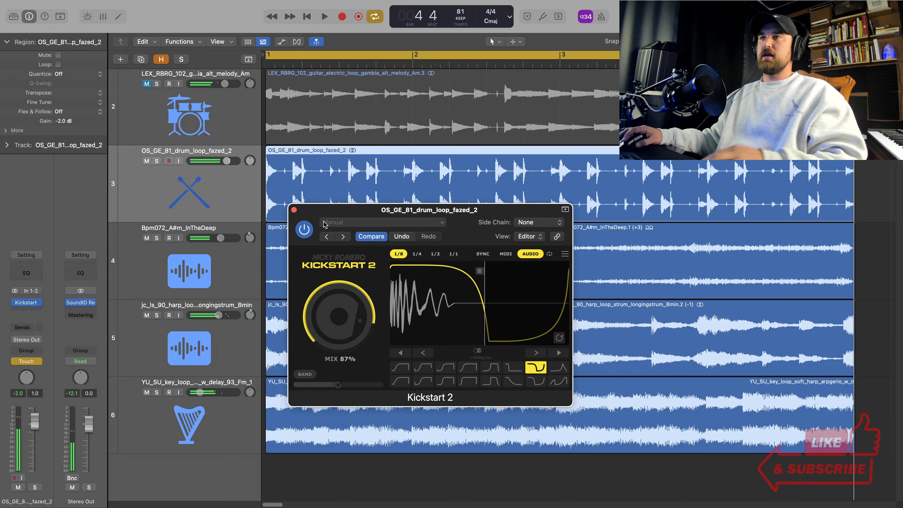
Close and reopen the drum loop's Kickstart 2 and set the track's automation mode back to Read.
click(294, 211)
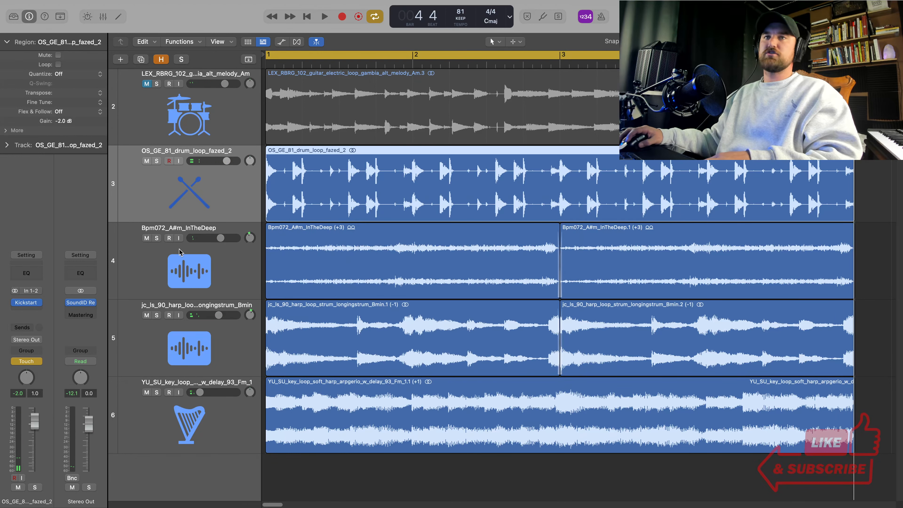
click(26, 302)
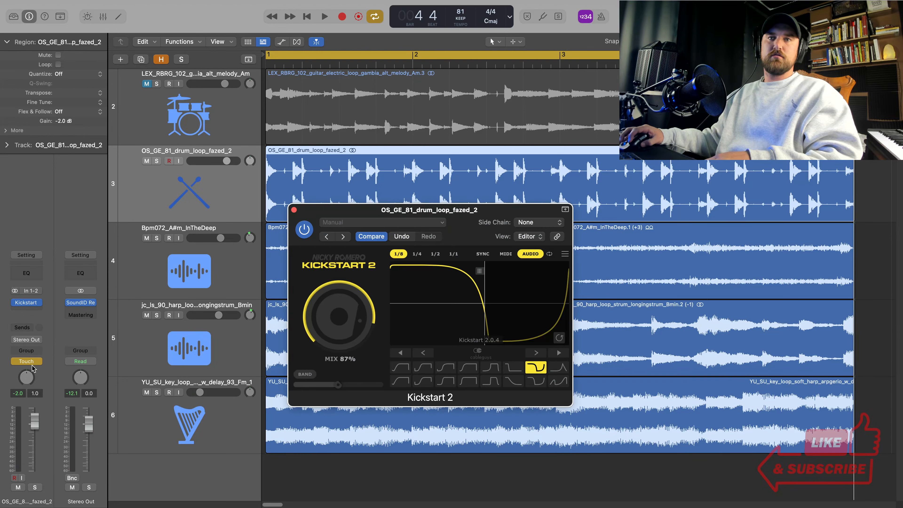
click(25, 360)
click(40, 353)
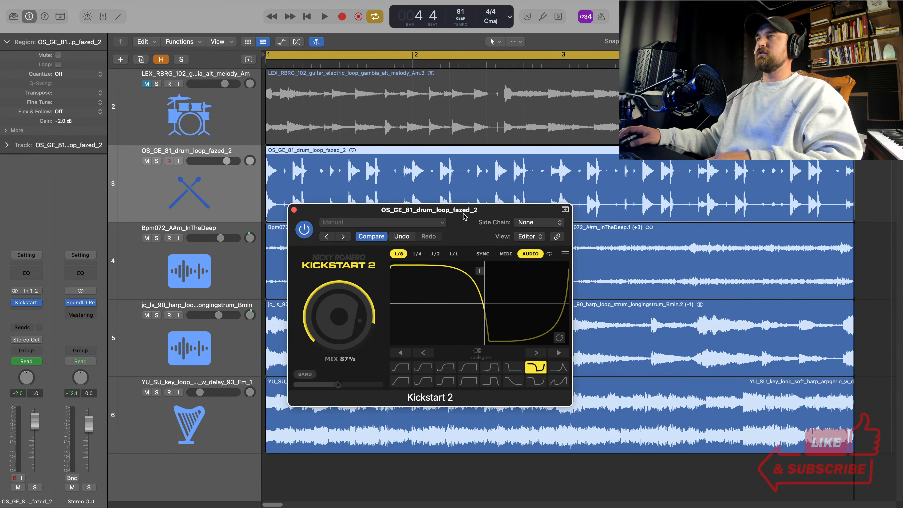
Play the drum loop back to check the recorded mix automation.
drag(463, 215, 465, 228)
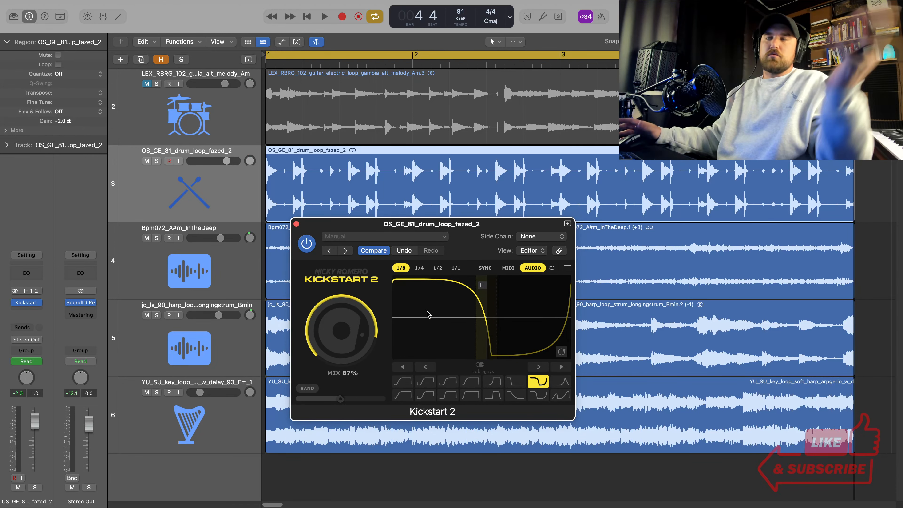
key(space)
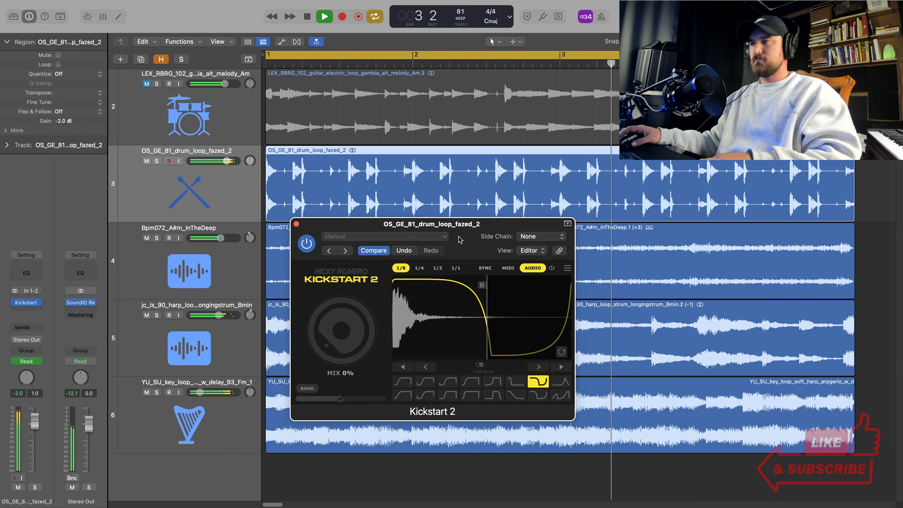
key(space)
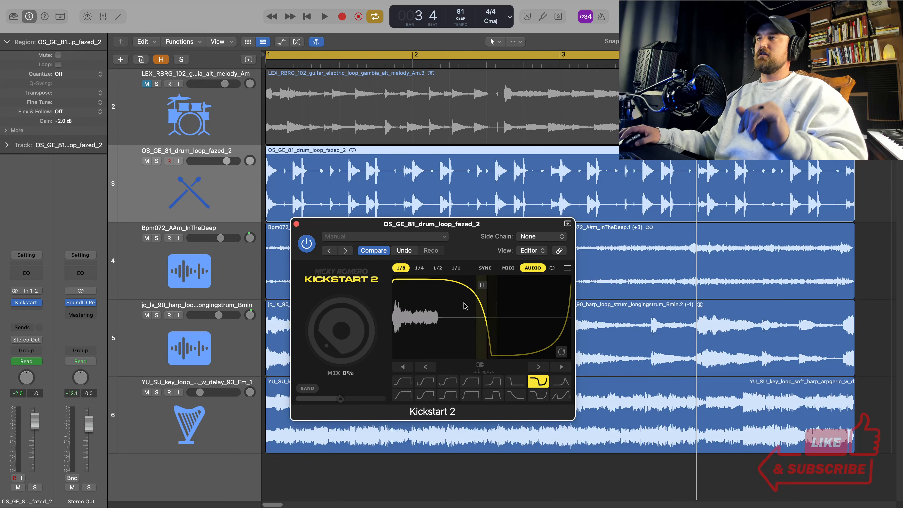
Close the drum loop's Kickstart 2 and solo the electric guitar melody track.
drag(464, 225, 447, 207)
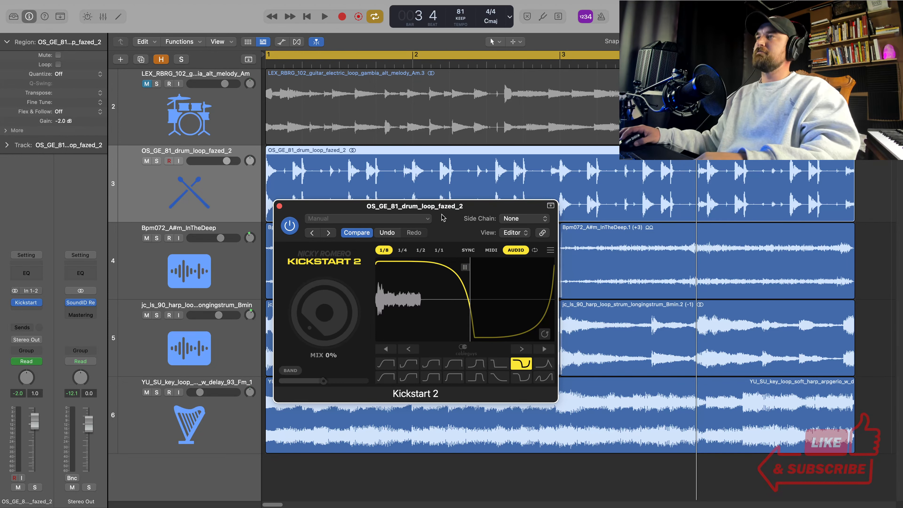
drag(442, 218, 444, 251)
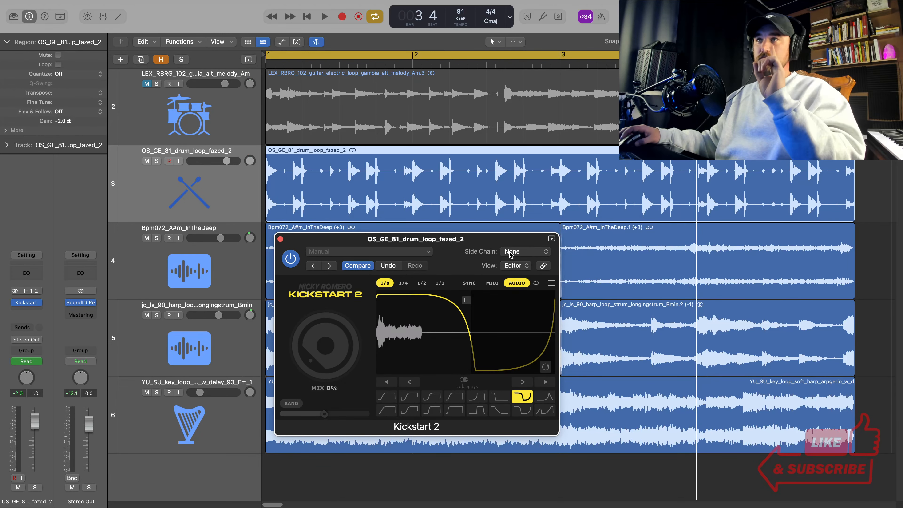
click(280, 239)
click(221, 117)
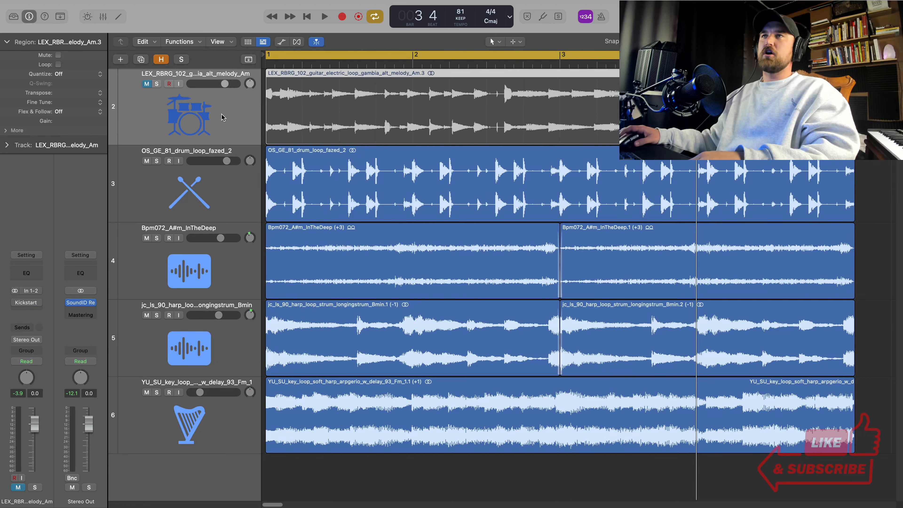
click(156, 84)
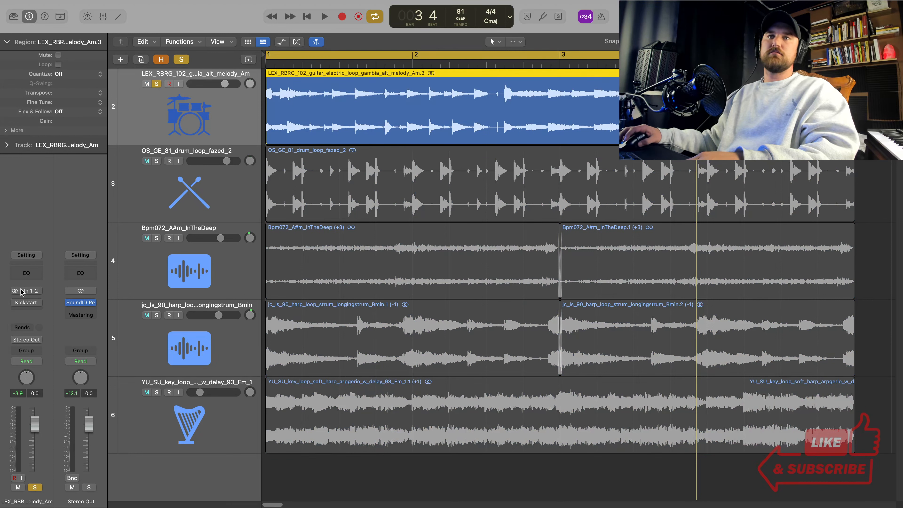
Open Kickstart 2 on the guitar track, switch it on and set its mix to 0%.
click(26, 302)
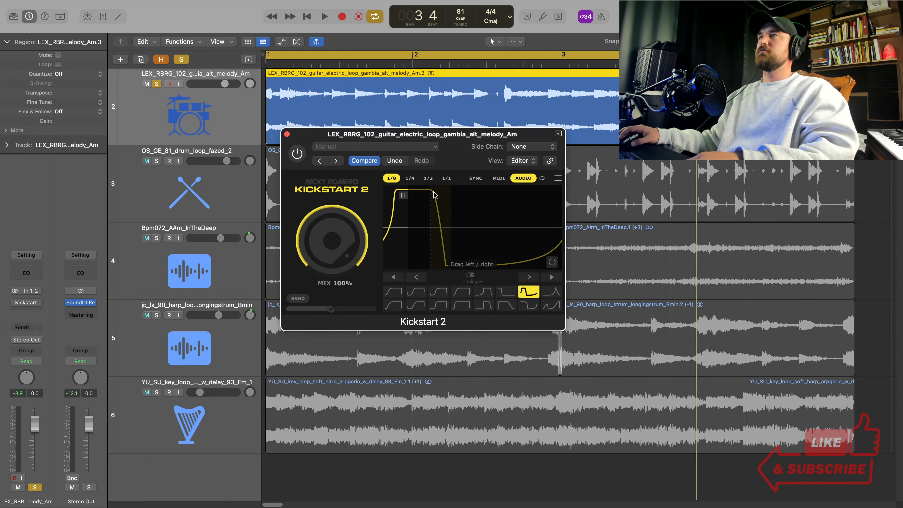
drag(460, 139, 449, 180)
click(286, 196)
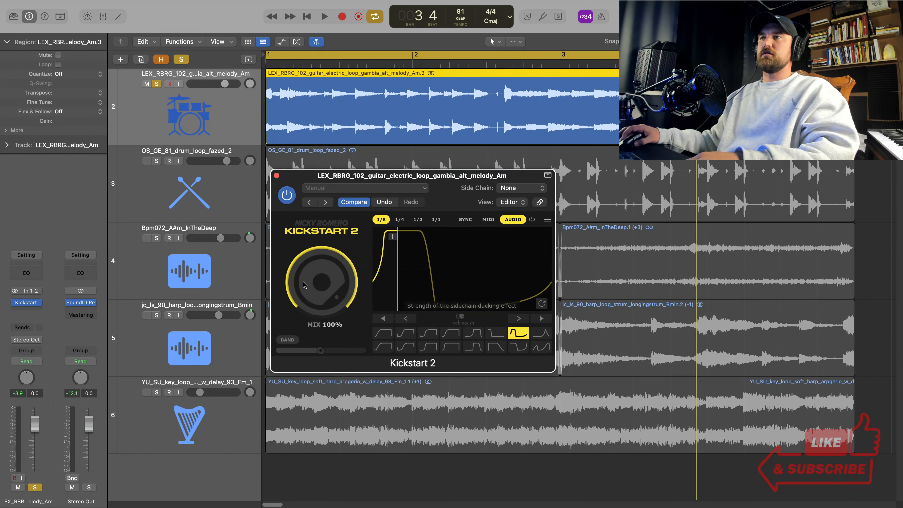
drag(325, 273, 325, 306)
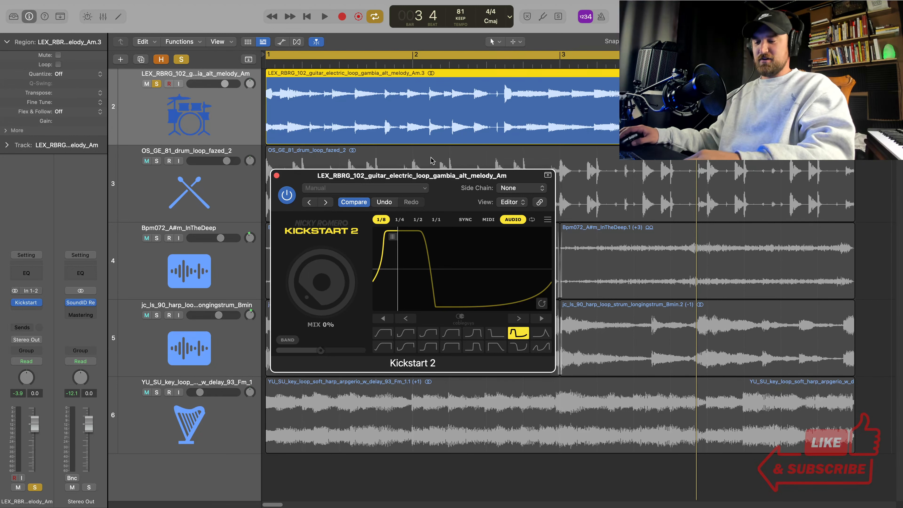
Listen to the soloed guitar loop with the mix at 0%.
key(space)
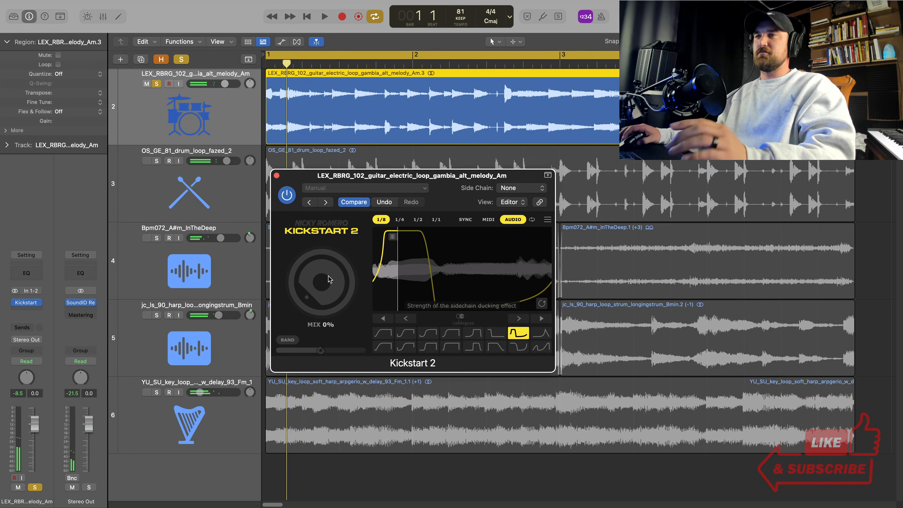
key(space)
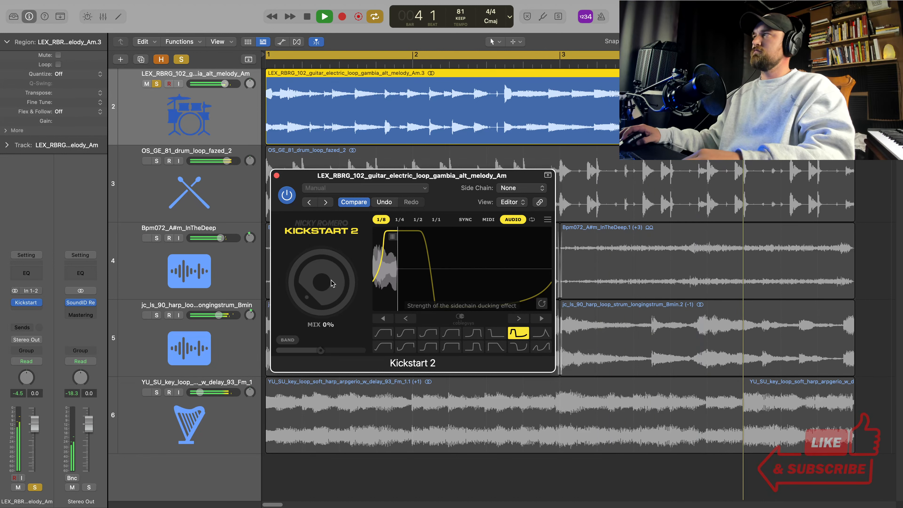
key(space)
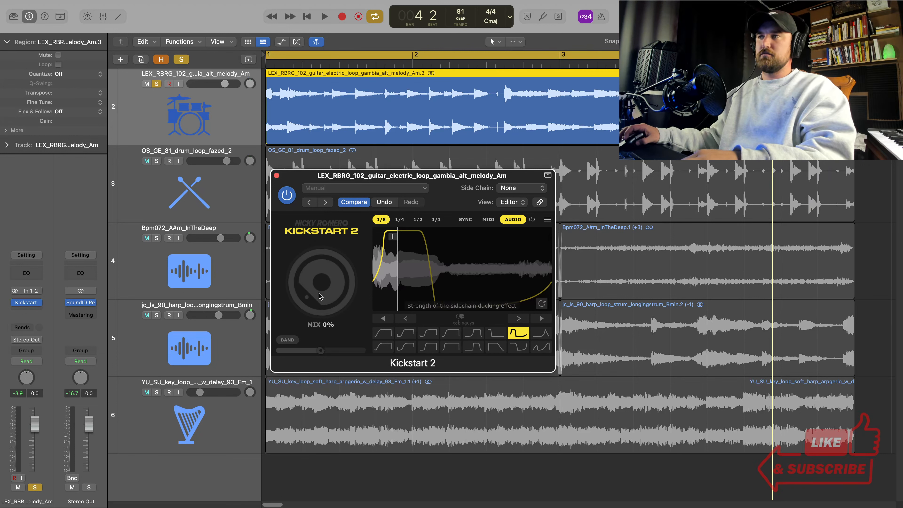
Compare 100% and 0% mix on the guitar loop during playback, leaving the mix at 0%.
key(space)
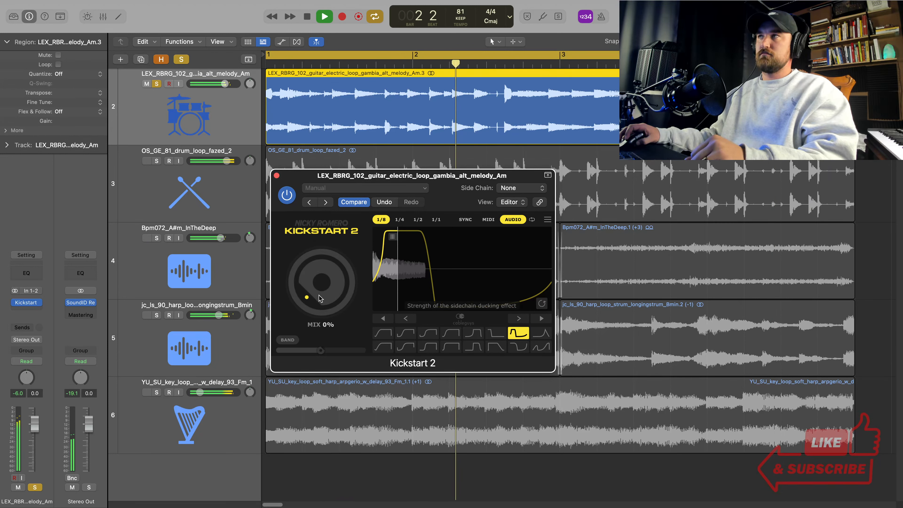
drag(322, 281, 322, 211)
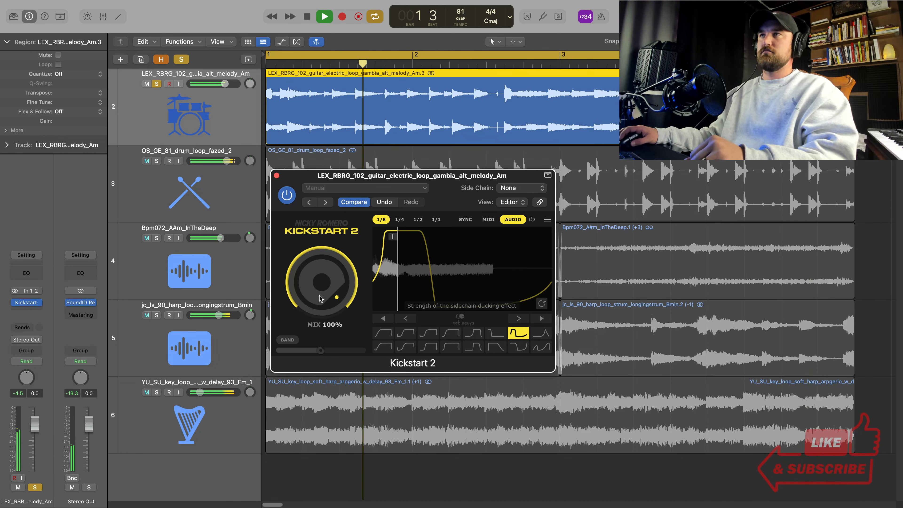
drag(321, 282, 322, 353)
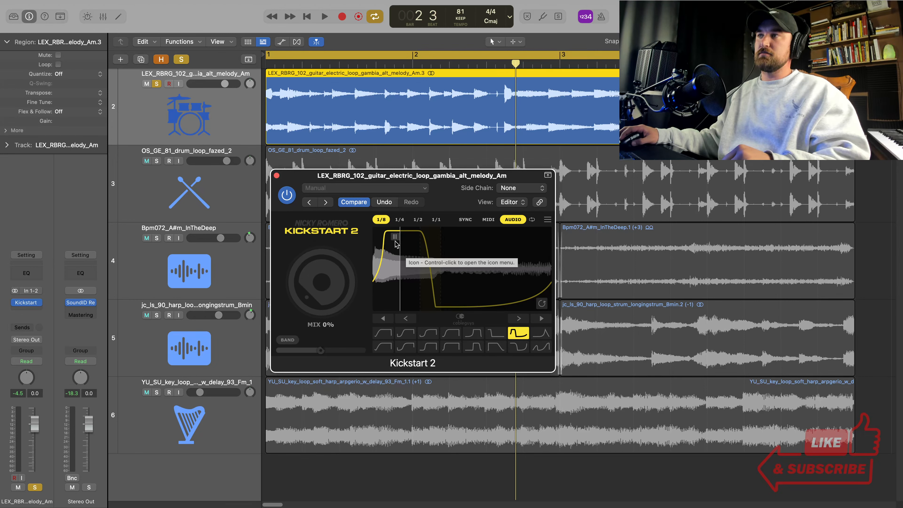
Move the playback end marker slightly later on the curve's upper plateau and audition the guitar loop at 0% mix.
mouse_move(396, 236)
mouse_down()
mouse_move(496, 237)
mouse_move(404, 237)
mouse_up()
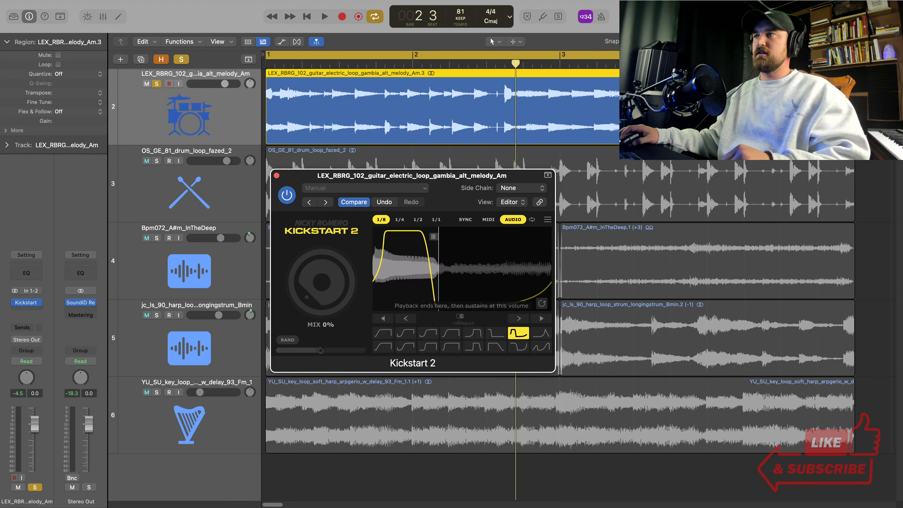
drag(406, 236, 398, 237)
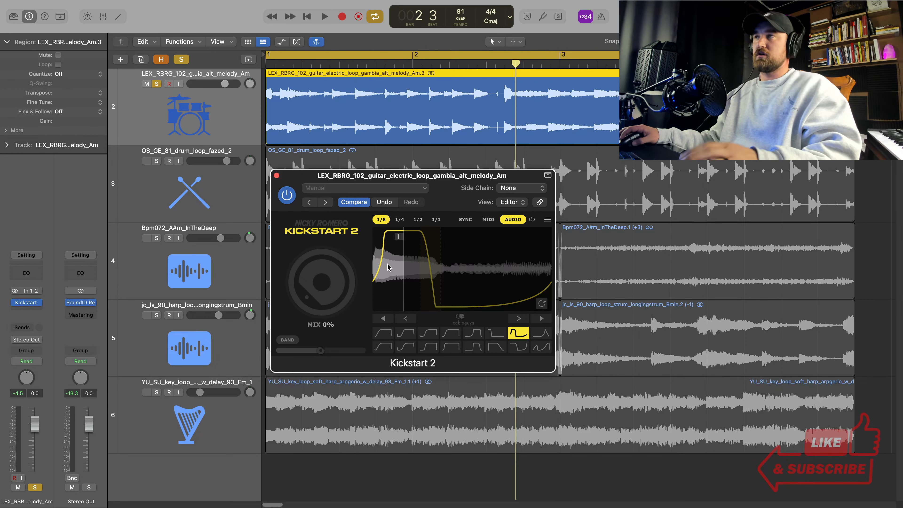
key(space)
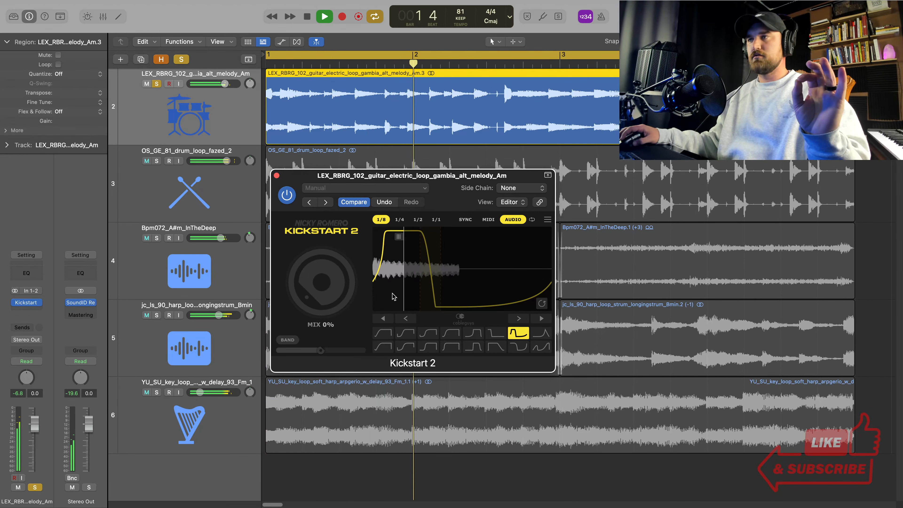
key(space)
Compare 100% and 0% mix on the guitar loop with the adjusted end marker, leaving the mix at 100%.
double_click(327, 290)
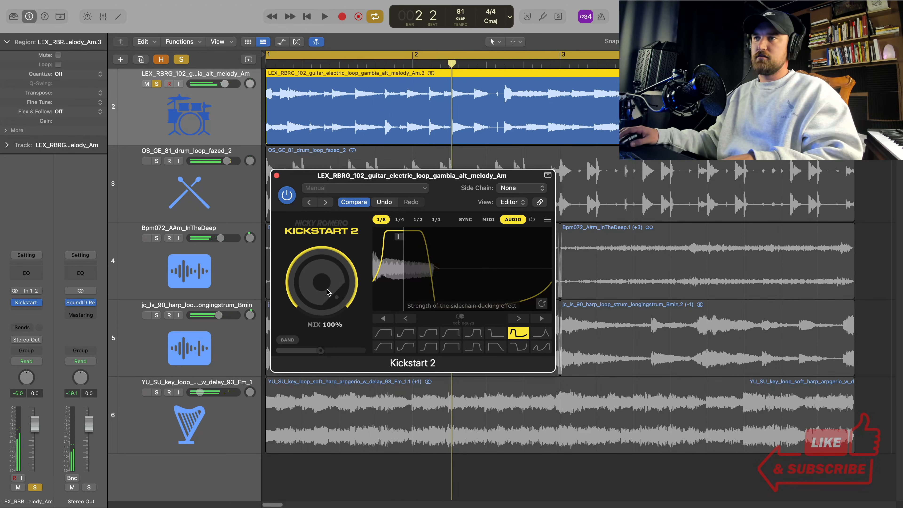
key(space)
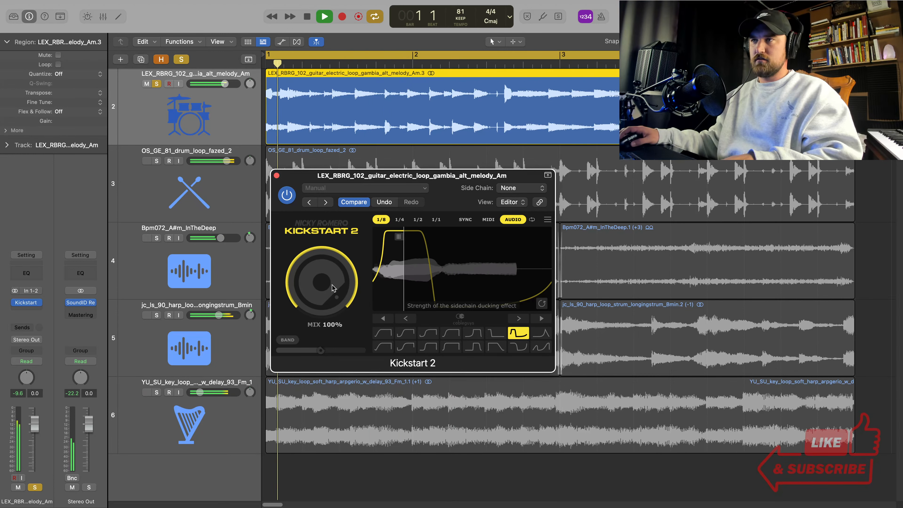
key(space)
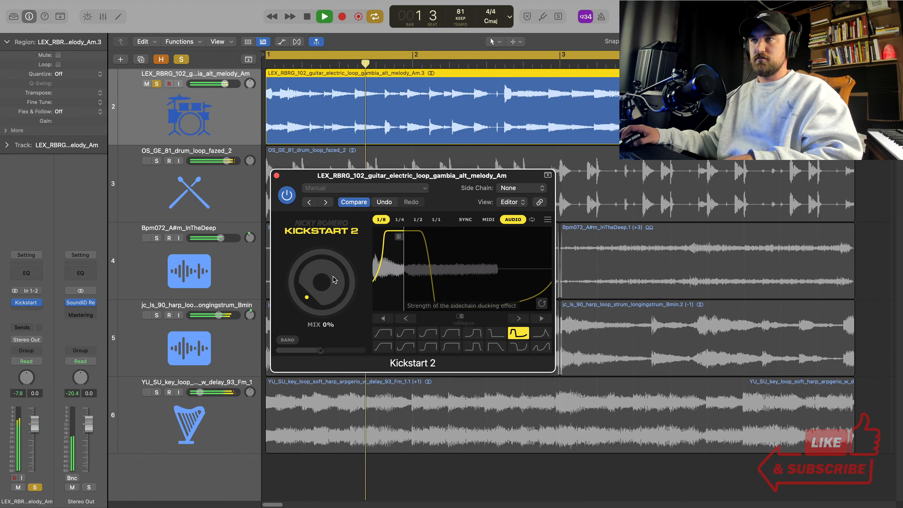
click(334, 280)
key(space)
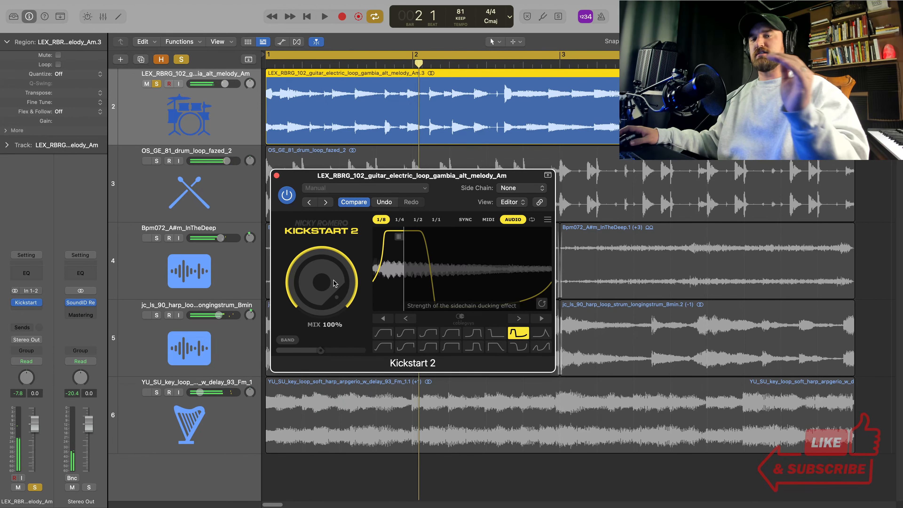
key(space)
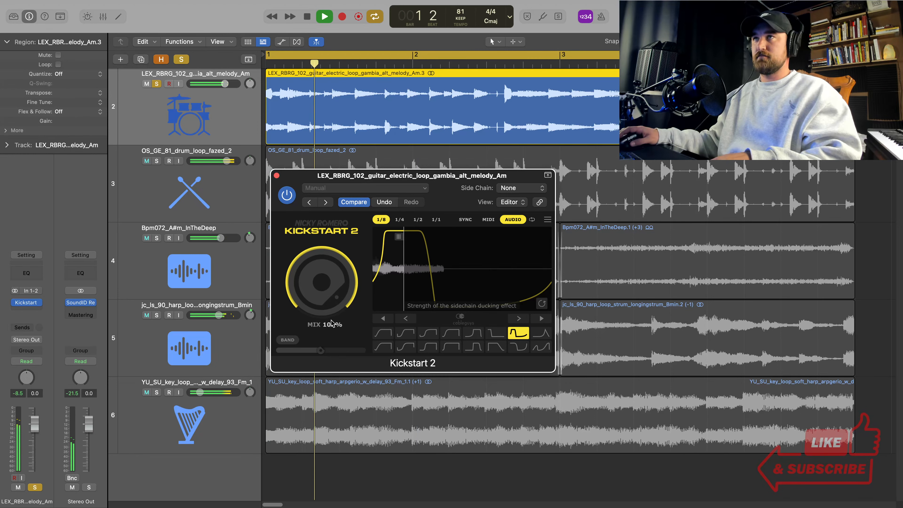
Set the Kickstart mix to 0% and audition the start of the guitar loop without ducking.
key(space)
drag(331, 320, 331, 322)
click(329, 288)
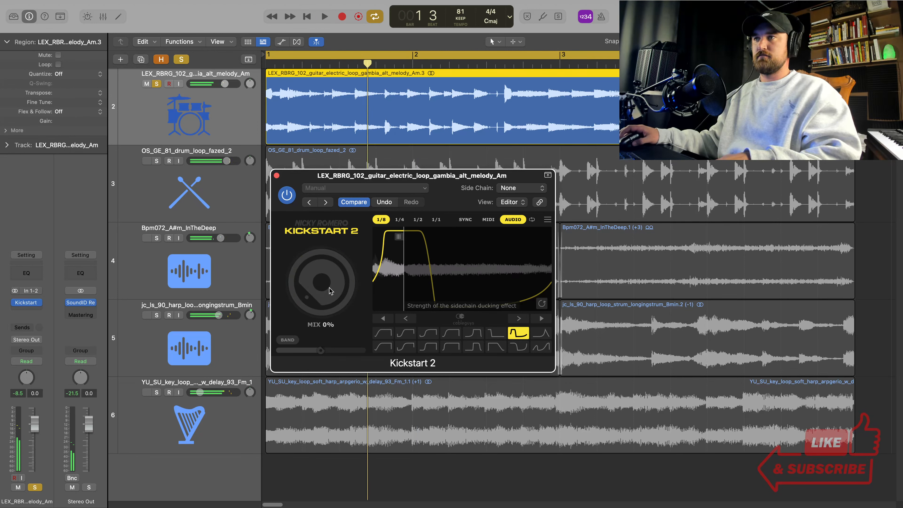
key(space)
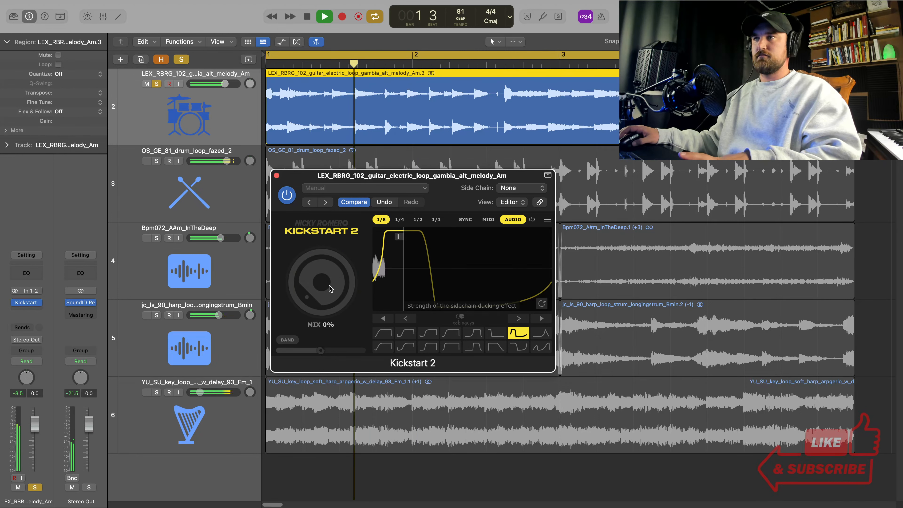
key(space)
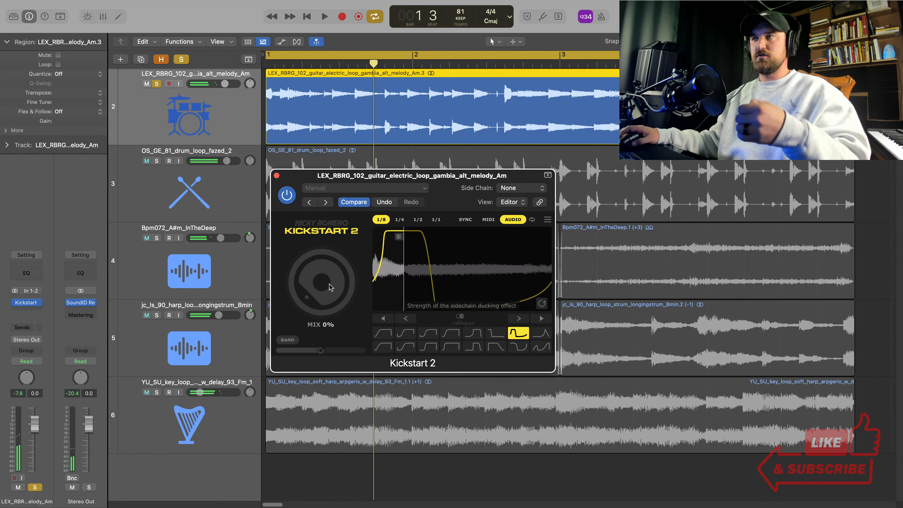
key(space)
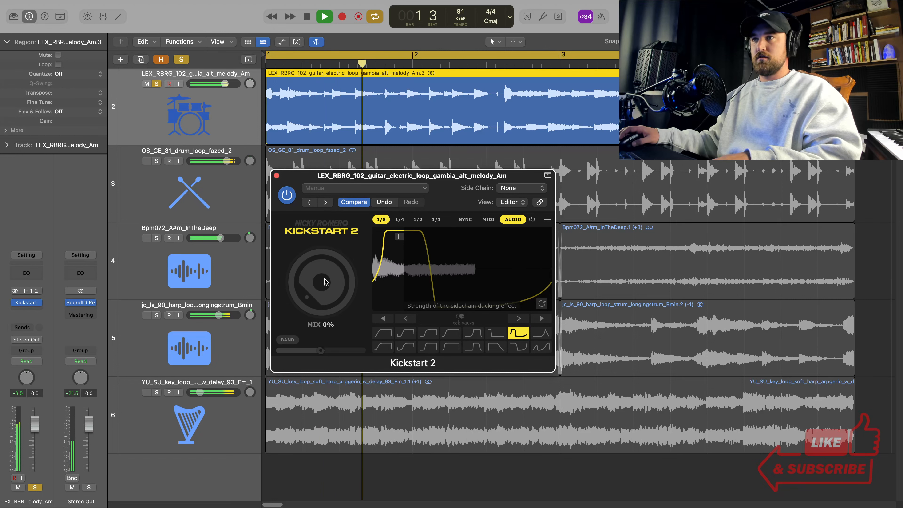
Return the mix to 100% and audition the guitar loop with the adjusted end marker.
drag(325, 282, 327, 295)
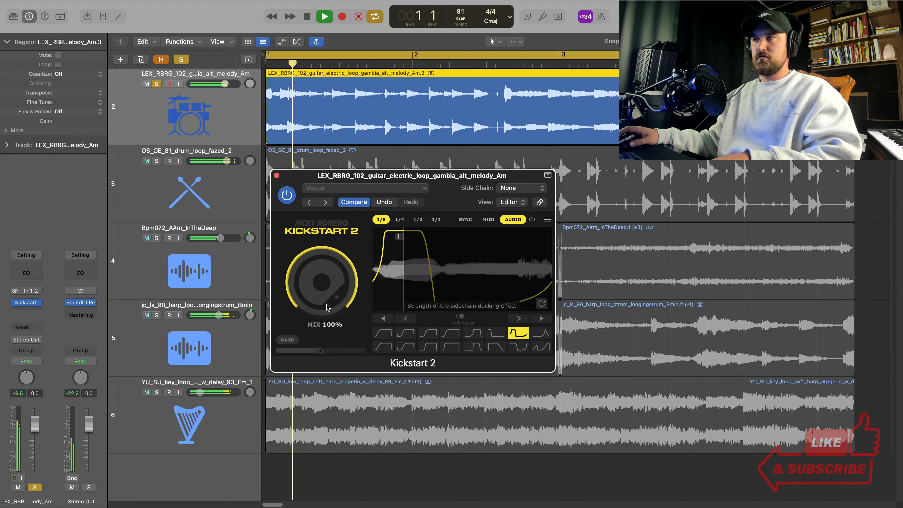
key(space)
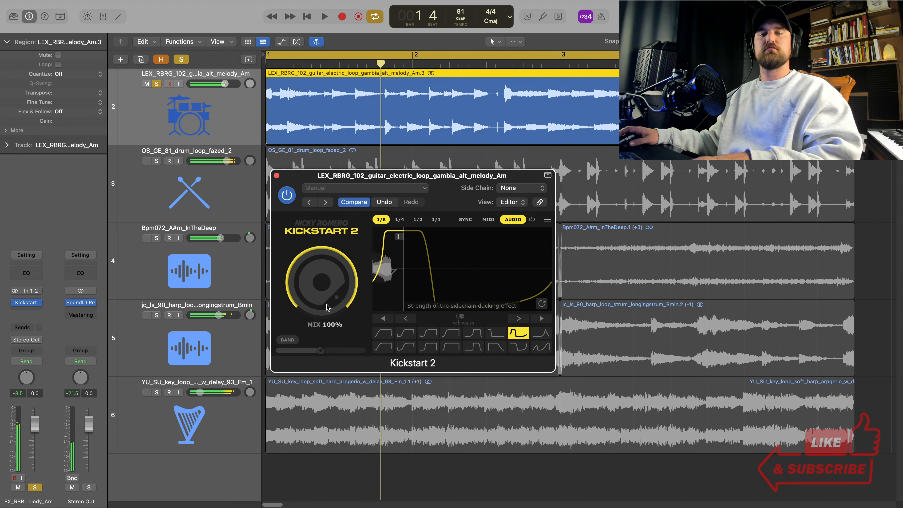
key(space)
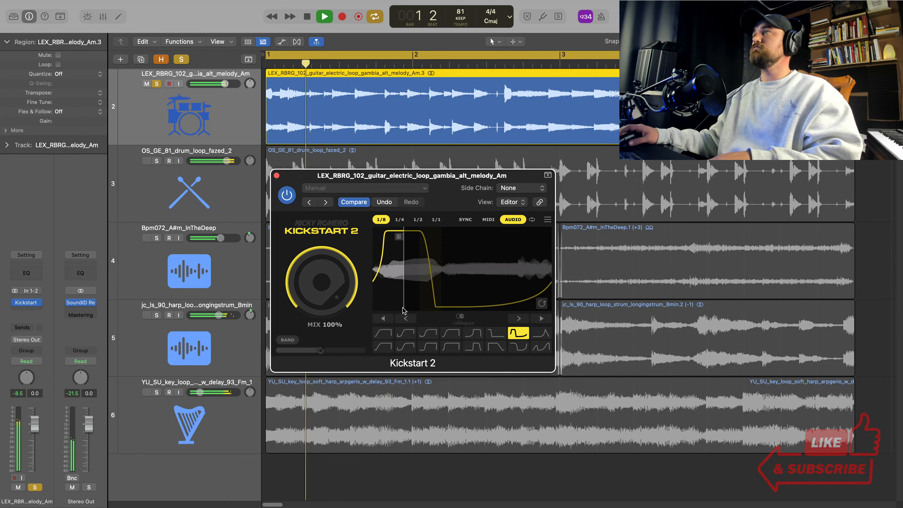
key(space)
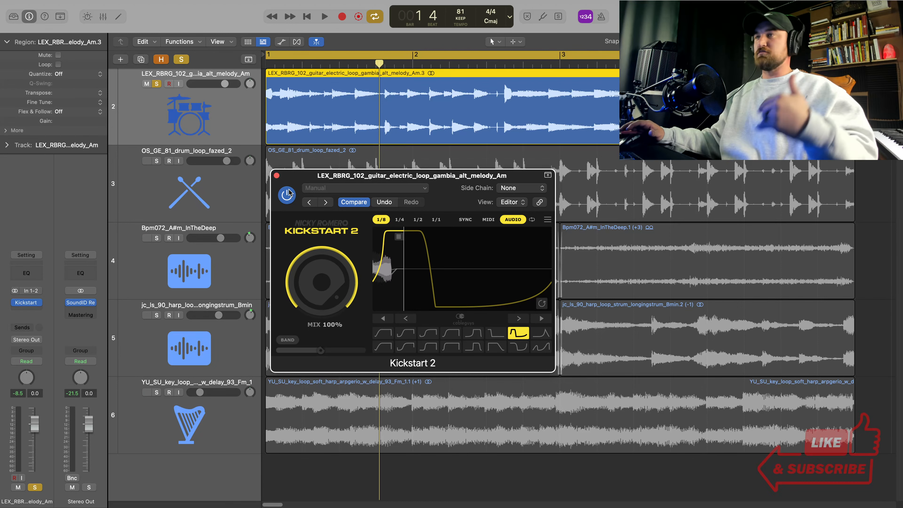
Close the guitar loop's Kickstart 2 window and select the OS_GE_81_drum_loop_fazed_2 track.
click(277, 176)
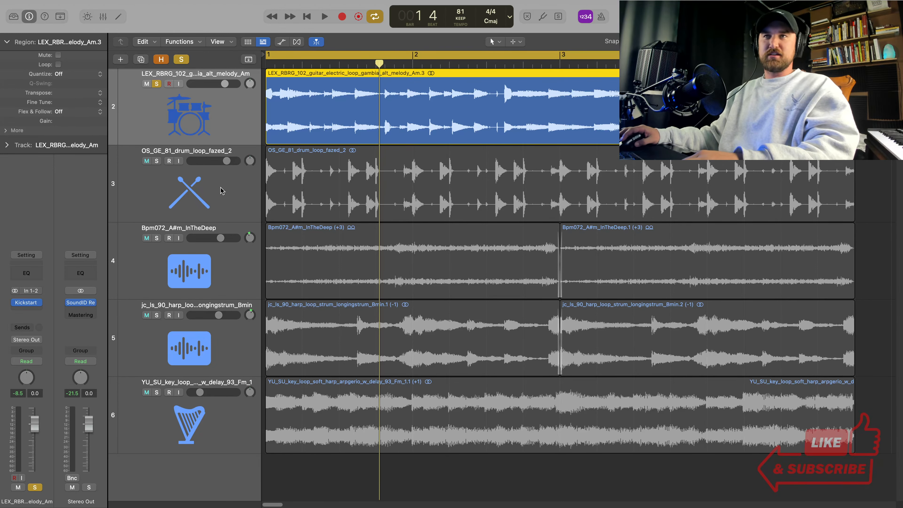
click(214, 191)
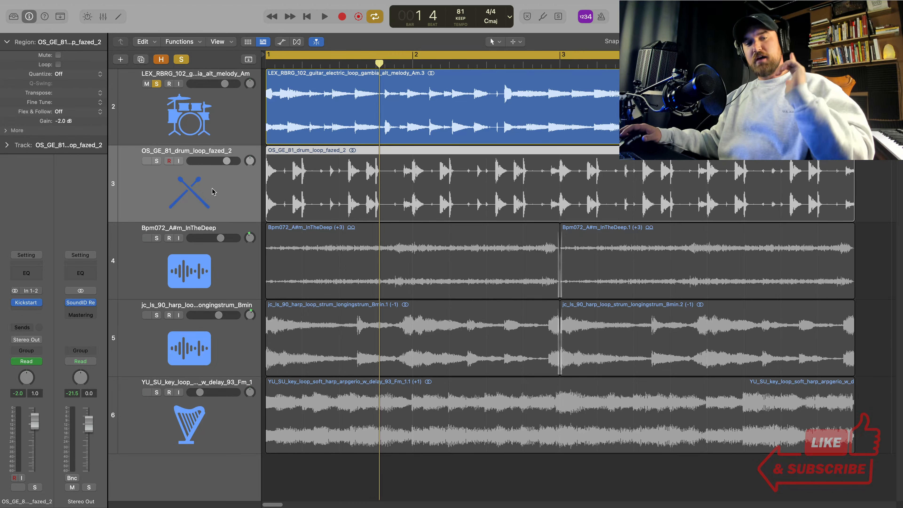